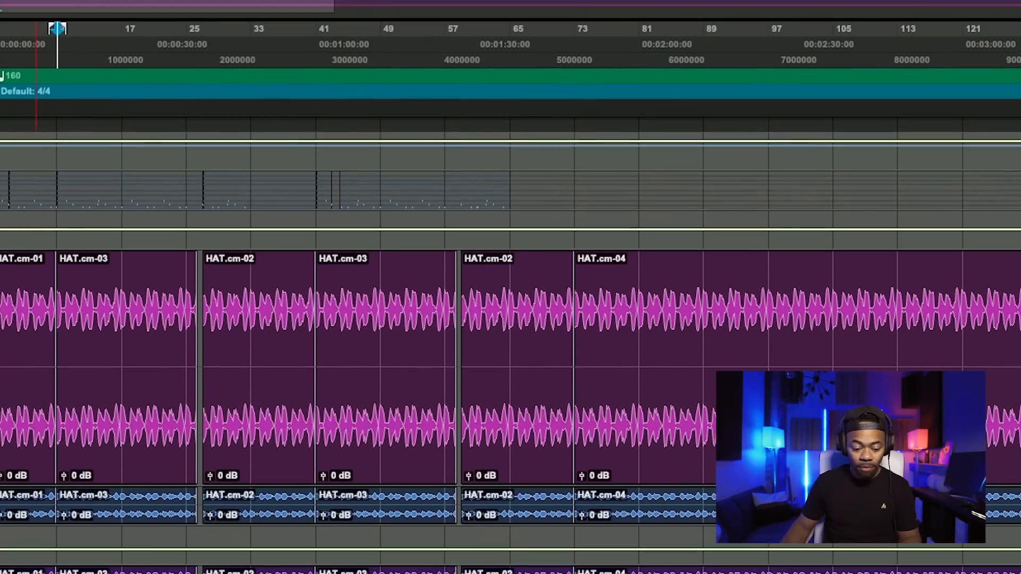
Check the full names of the MAINLOPHIGH track and the mixer's MAINLOP1 track without renaming either.
double_click(1, 318)
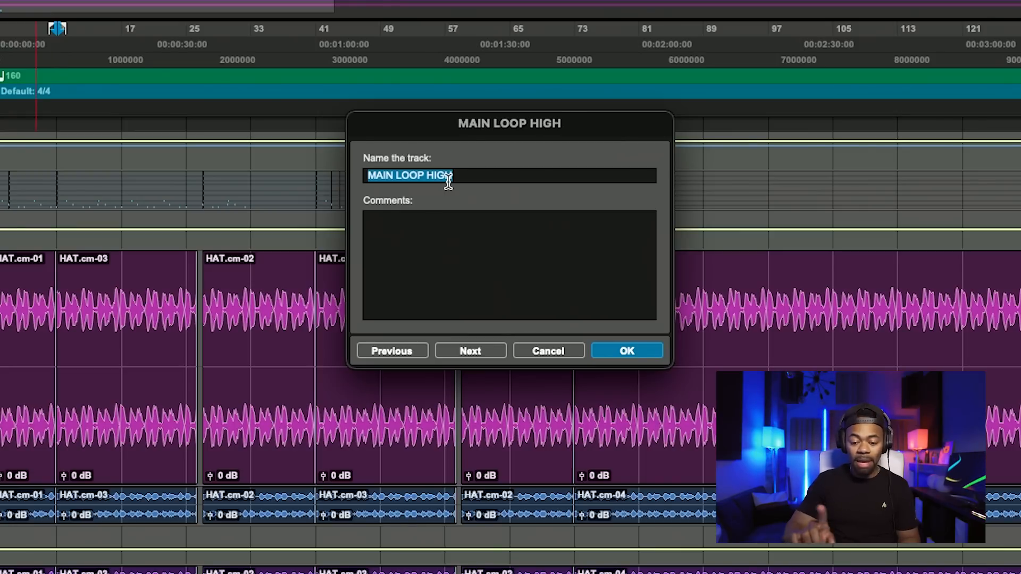
click(552, 346)
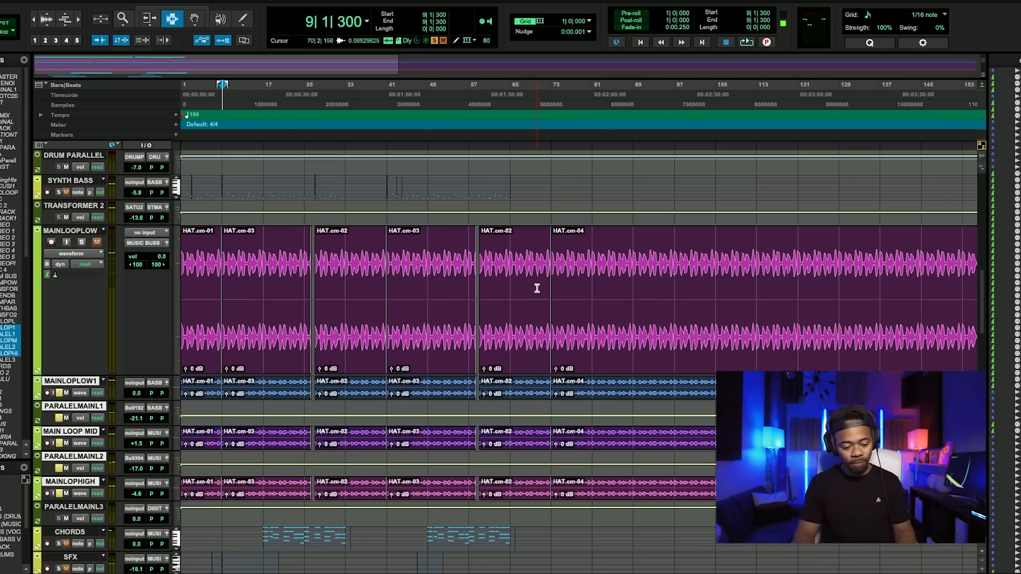
key(ctrl+equal)
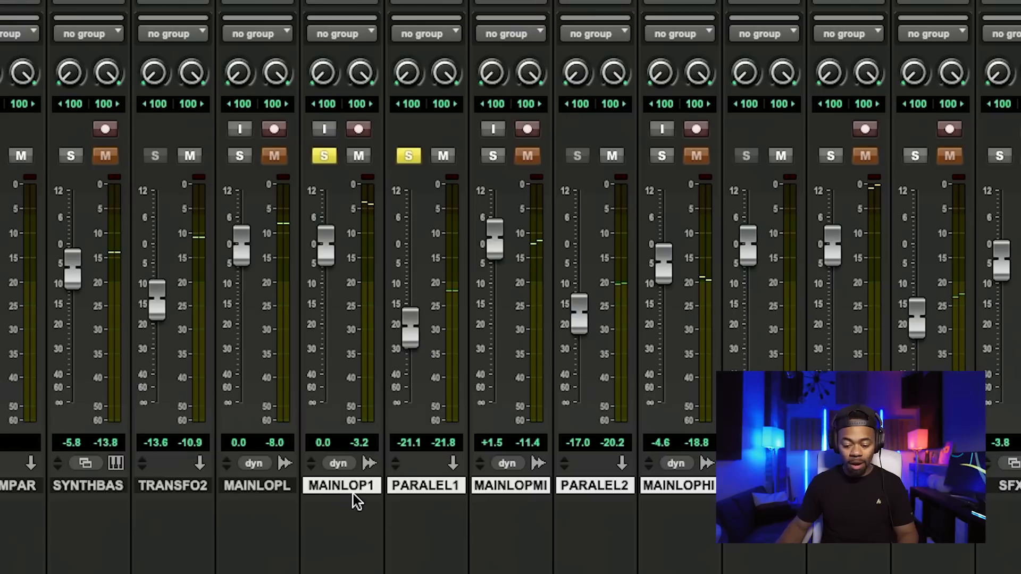
double_click(579, 510)
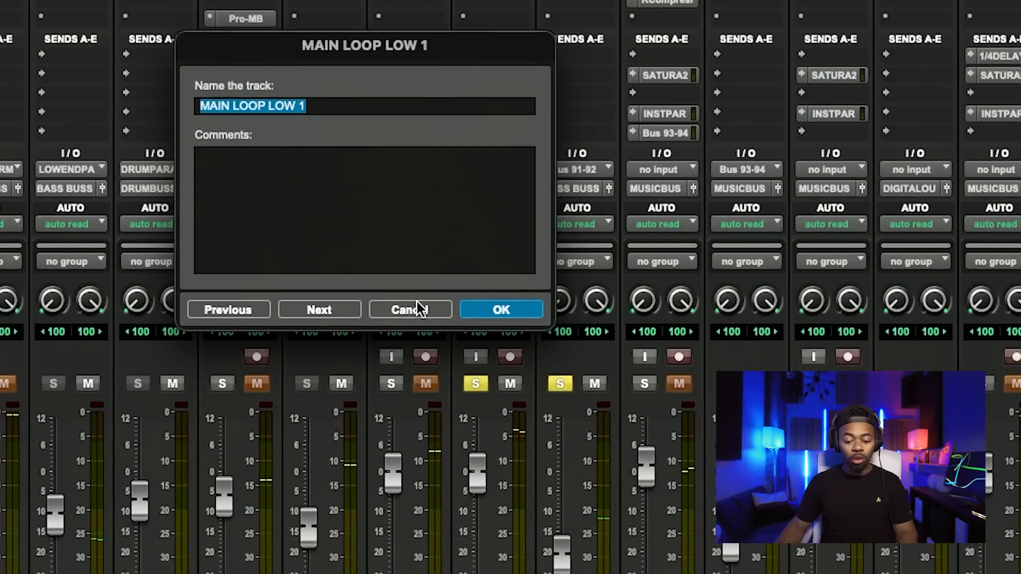
click(421, 321)
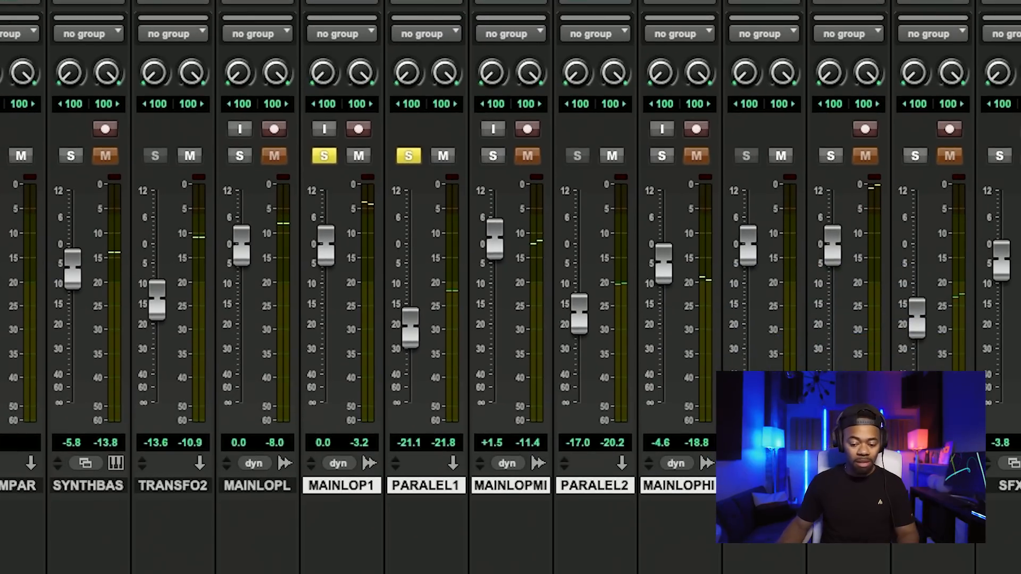
Play the soloed MAINLOPLOW1 track together with its PARALELMAINL1 track and view both in the Edit window.
key(space)
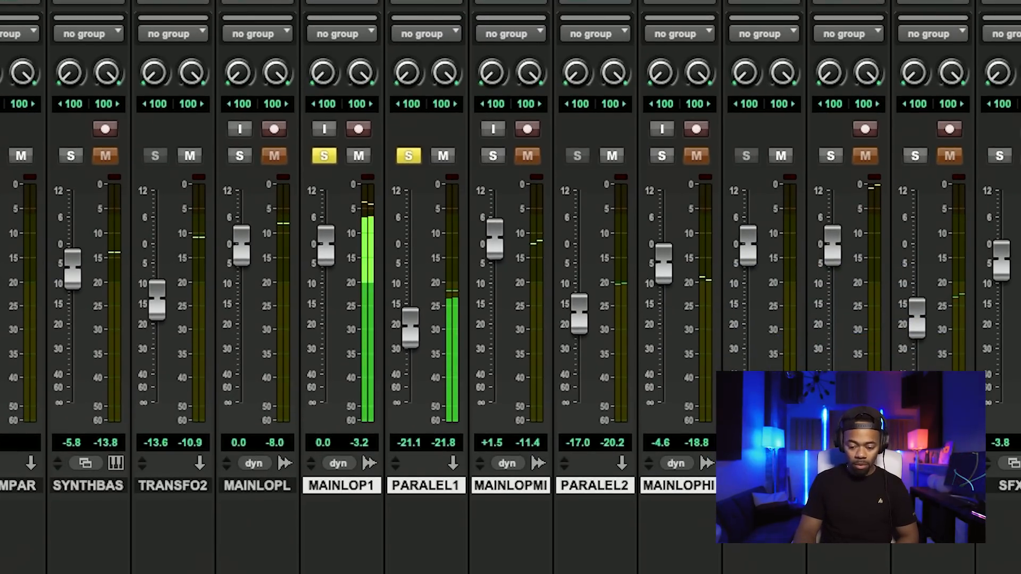
key(super+equal)
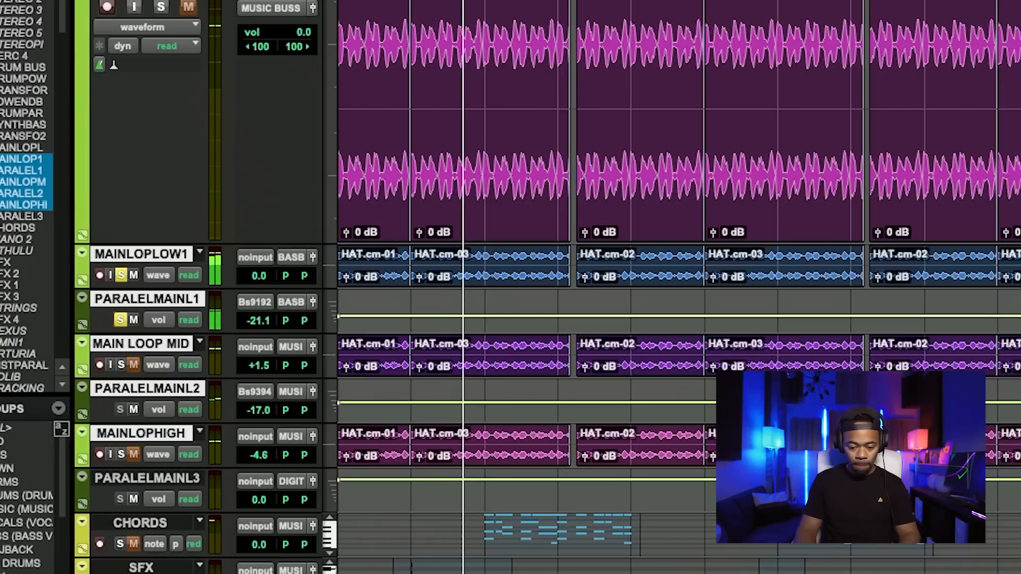
Examine the Pro-Q 3 low-pass filter settings on the MAIN LOOP LOW 1 mixer channel, then close the plugin.
key(super+equal)
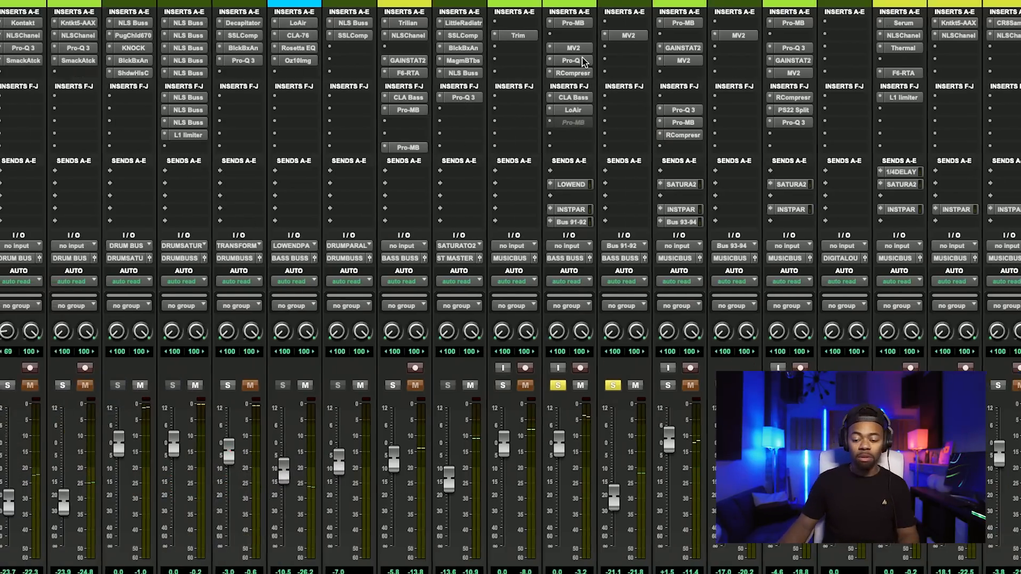
click(470, 58)
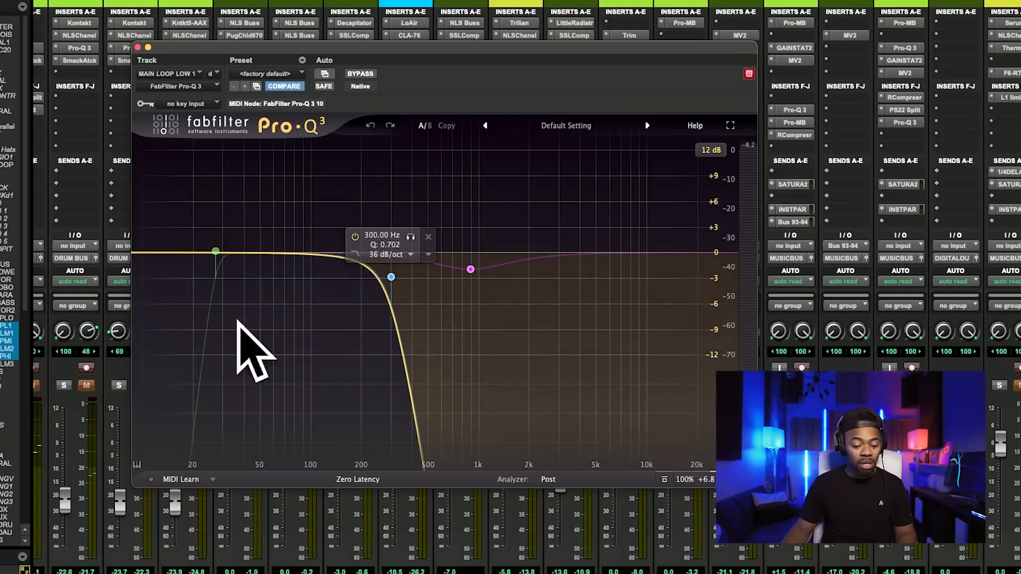
click(137, 47)
Examine the Pro-Q 3 band-pass curve on the MAIN LOOP MID channel during playback, then close the plugin.
scroll(279, 465, right, 5)
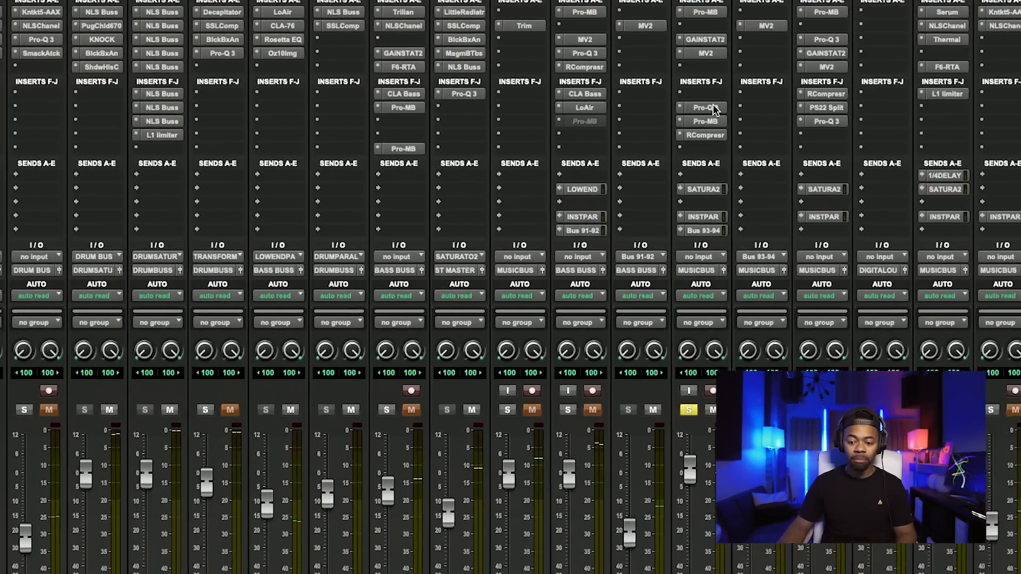
click(560, 113)
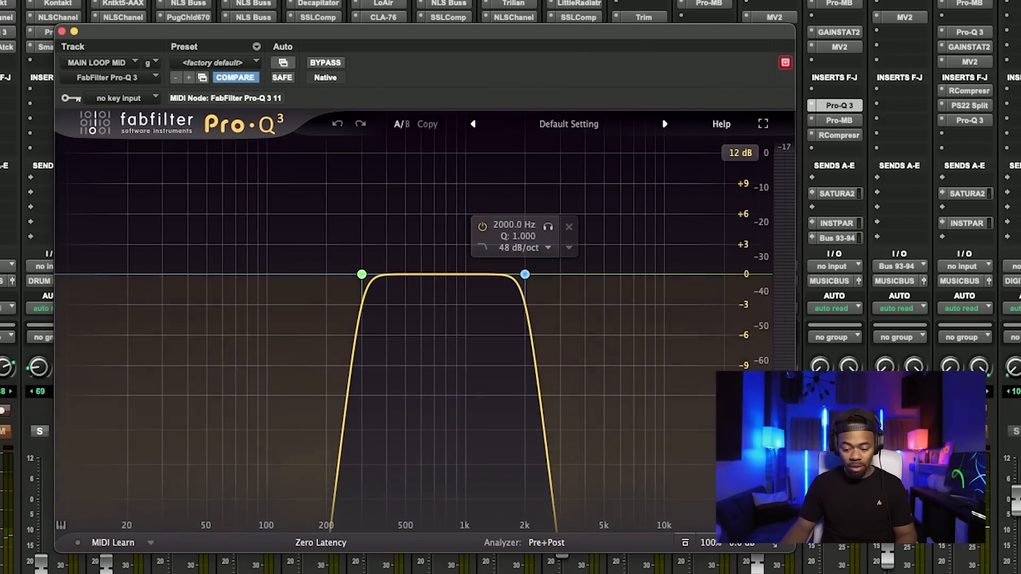
key(space)
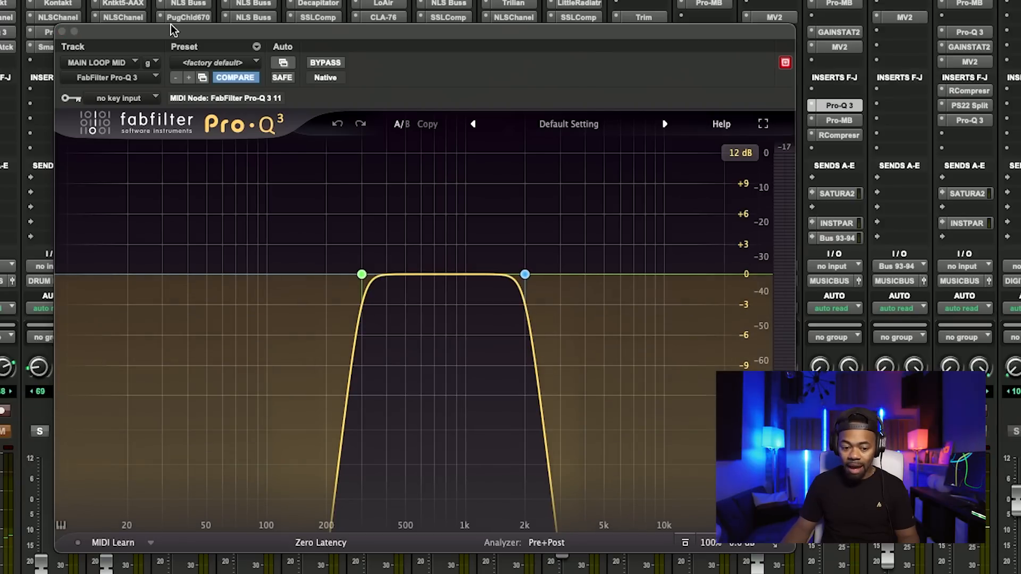
click(71, 31)
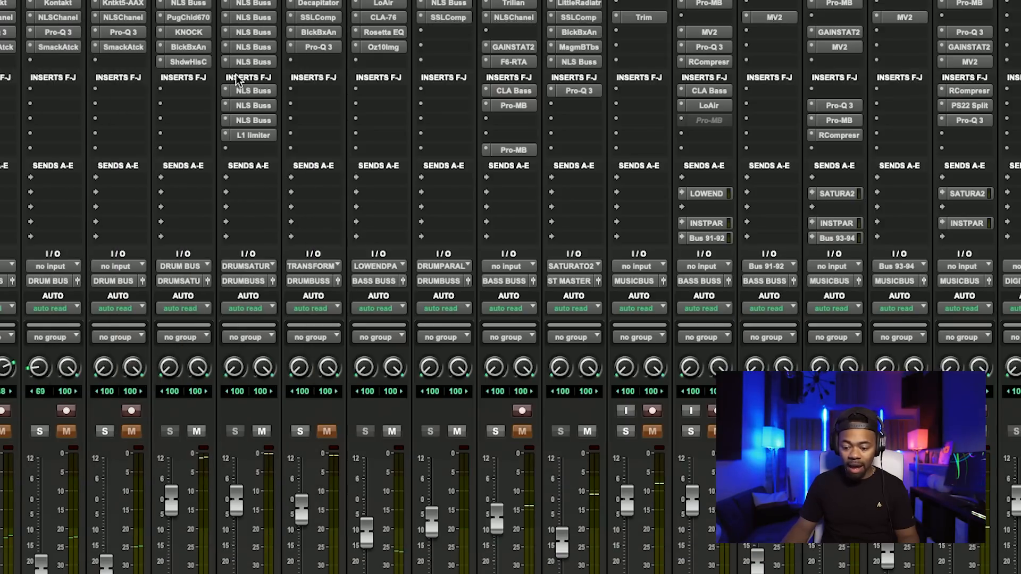
Examine the Pro-Q 3 high-pass filter on the MAIN LOOP HIGH channel during playback, then close the plugin.
click(971, 33)
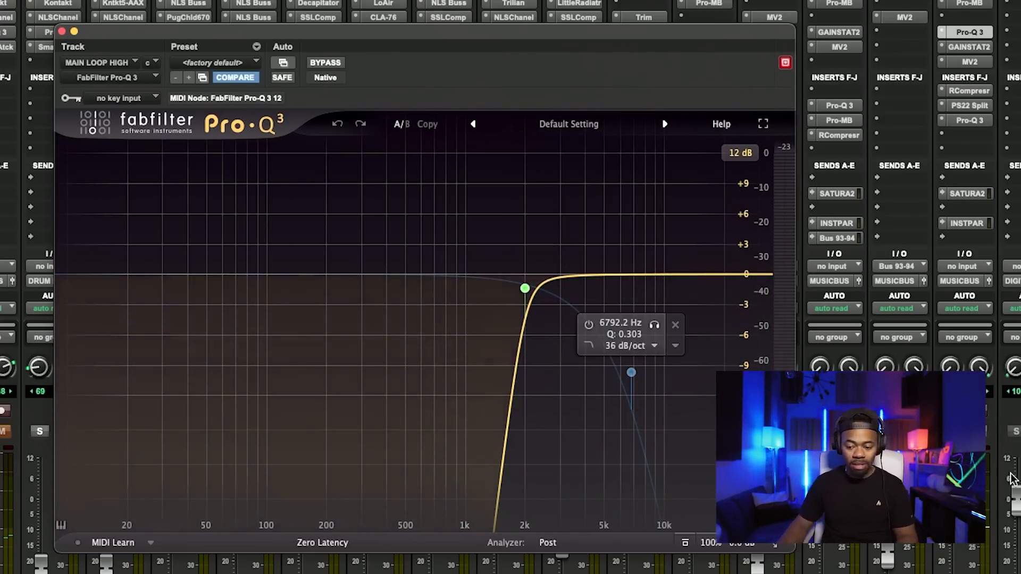
key(space)
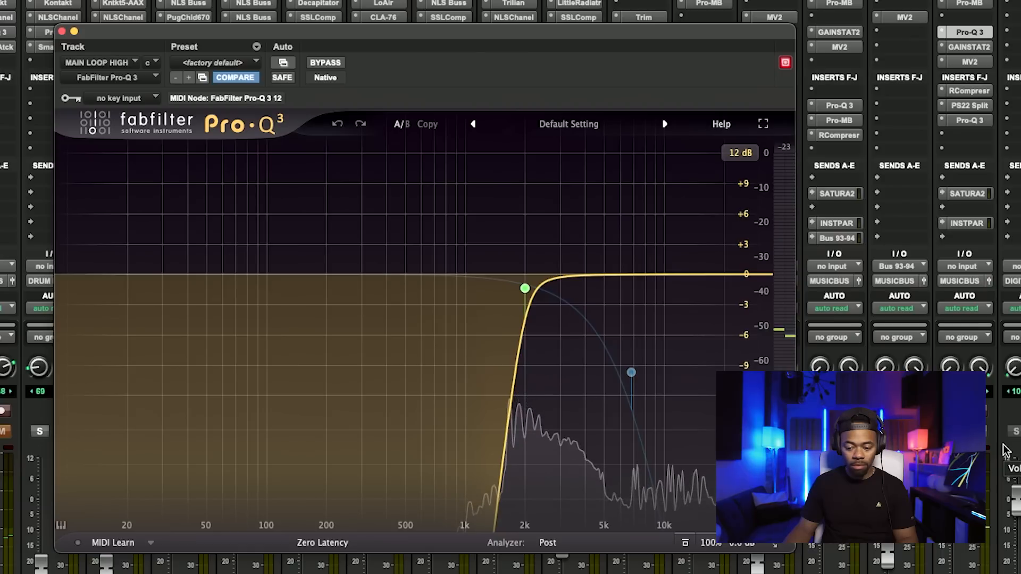
mouse_move(641, 304)
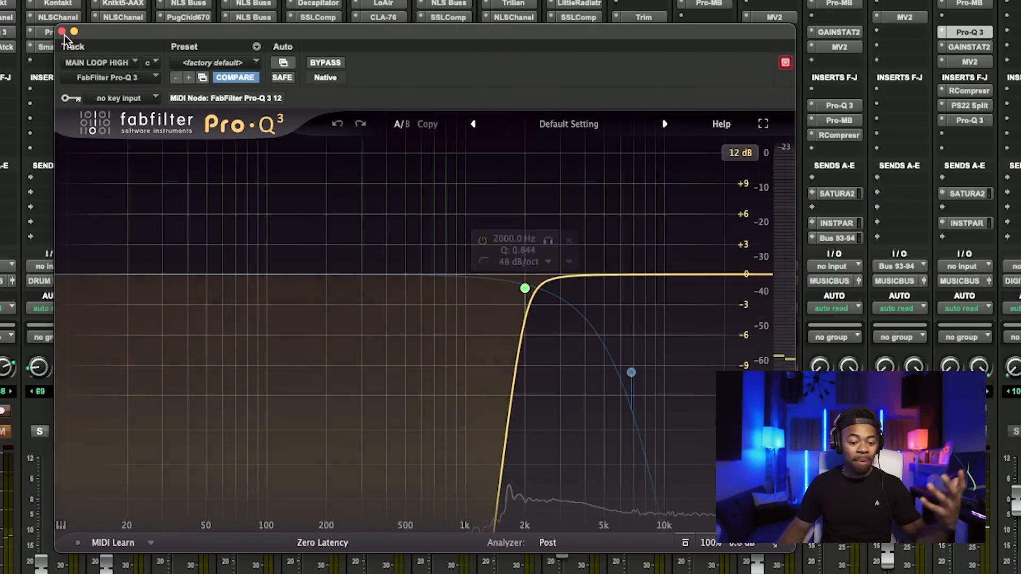
click(62, 33)
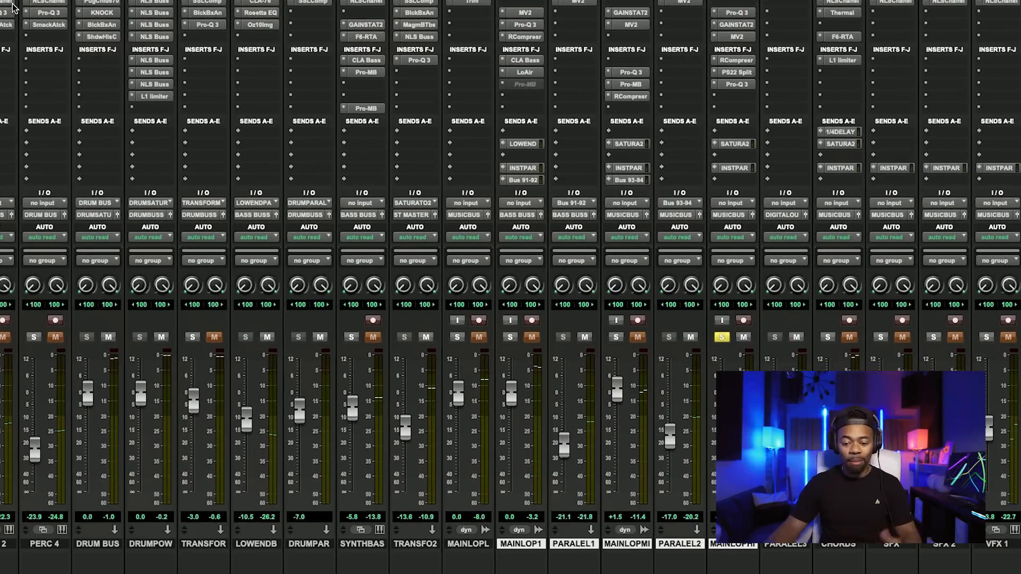
Solo MAIN LOOP LOW 1 in place of MAIN LOOP HIGH and open its MV2 plugin.
click(725, 339)
click(510, 337)
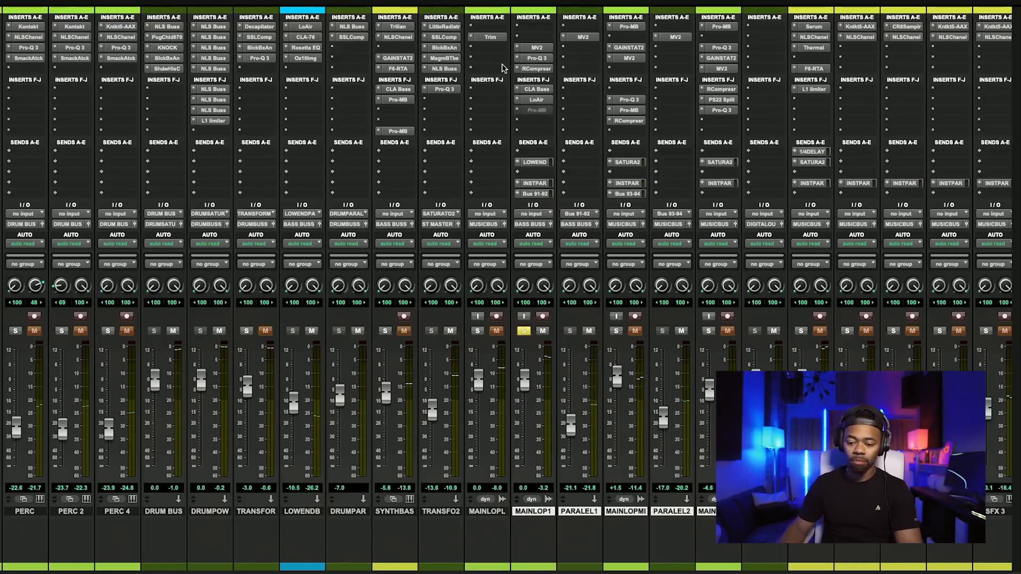
click(536, 49)
drag(680, 163, 392, 167)
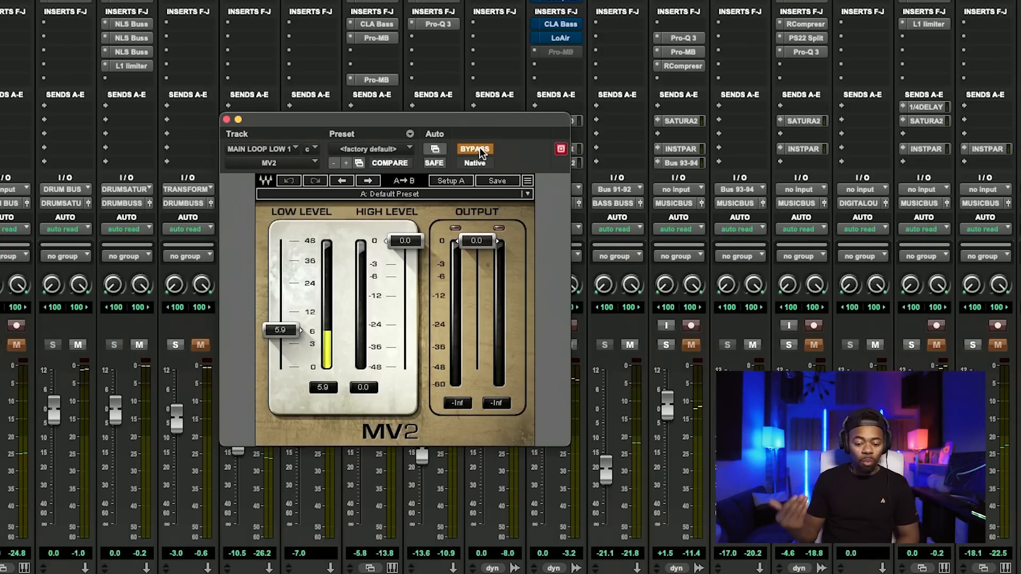
drag(487, 121, 537, 129)
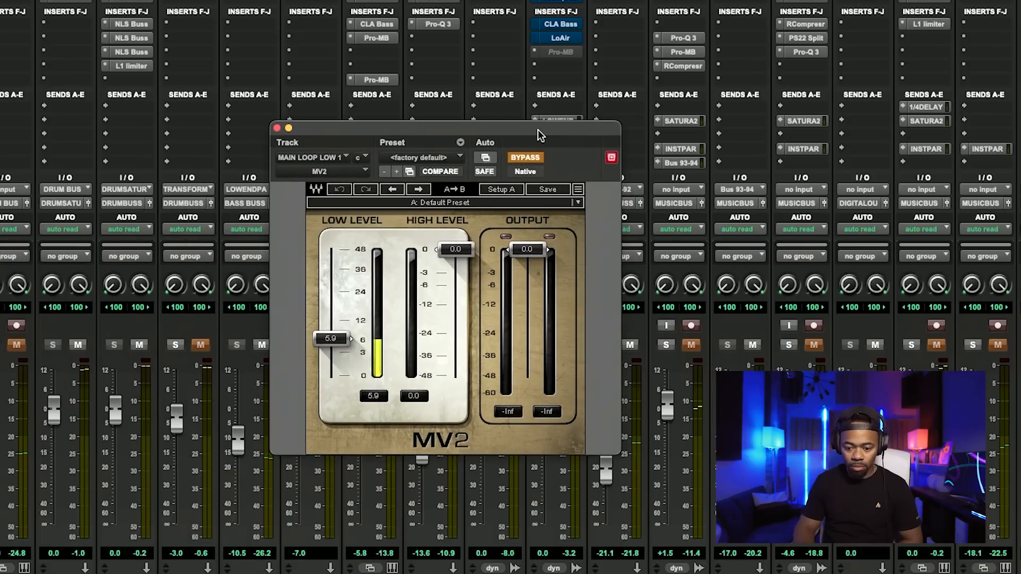
Play MAIN LOOP LOW 1 and compare its sound with the MV2 plugin bypassed and engaged.
key(space)
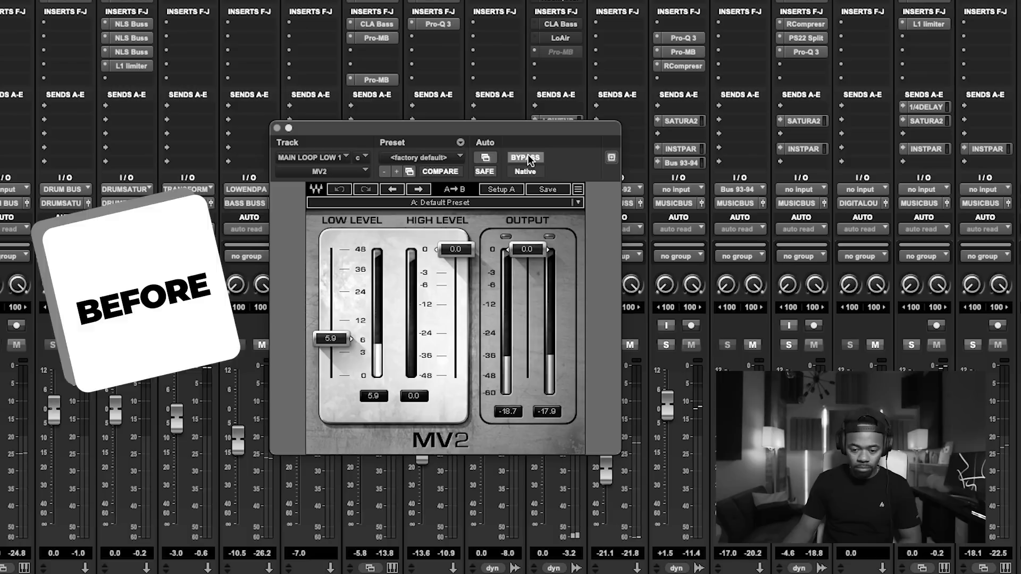
click(528, 155)
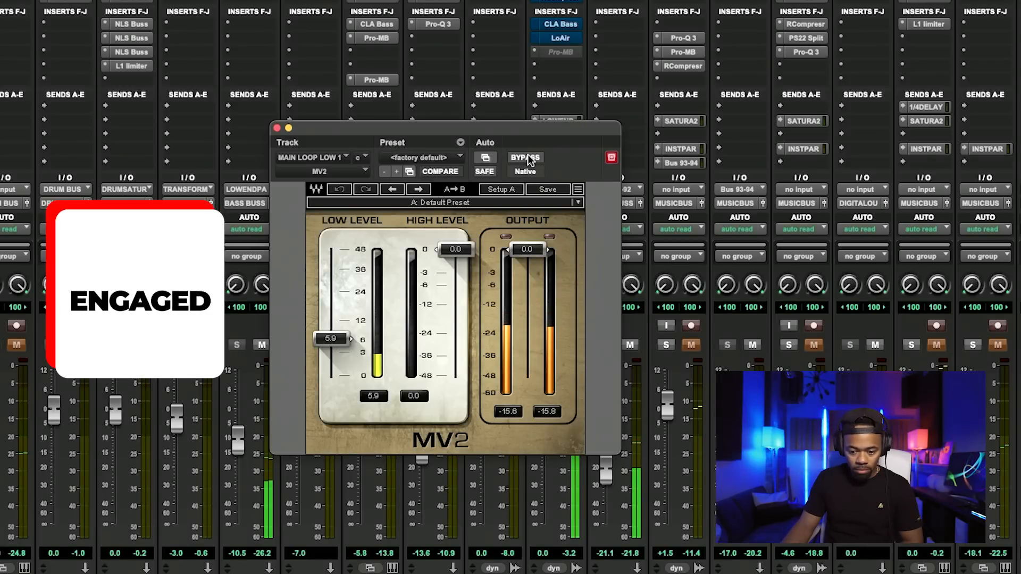
click(527, 156)
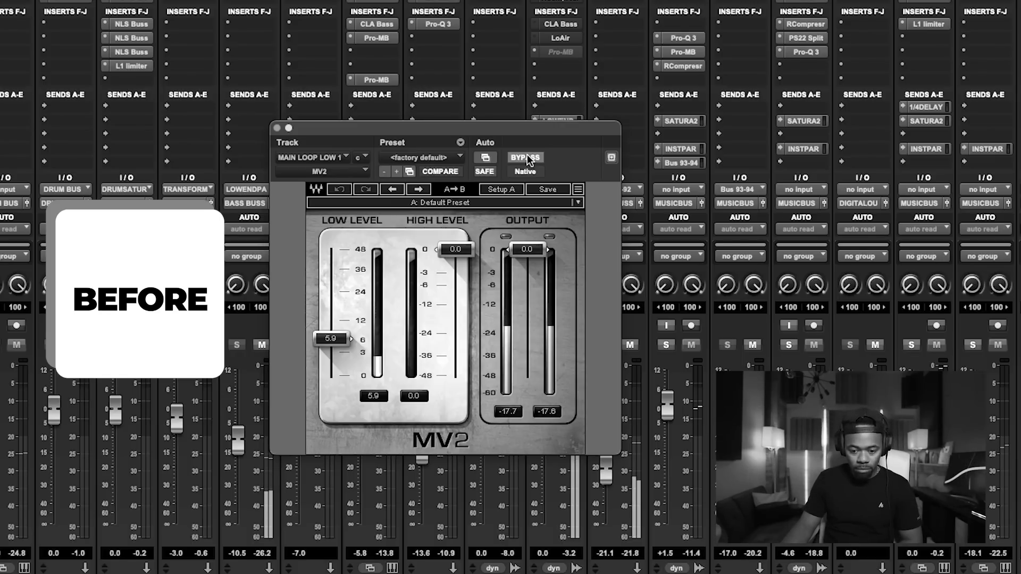
click(528, 157)
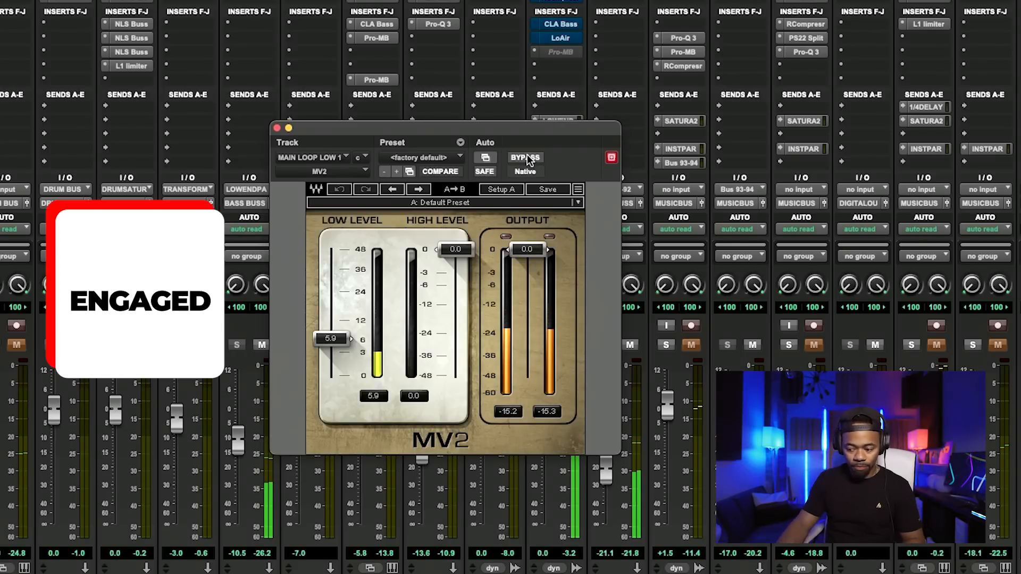
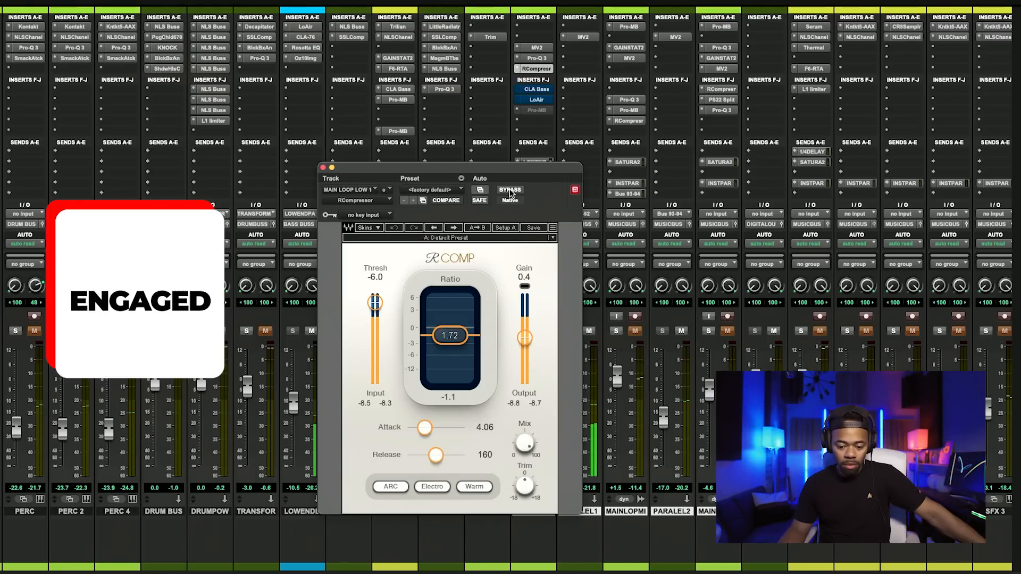
Compare MAIN LOOP LOW 1 with the RCompressor bypassed and engaged.
click(508, 189)
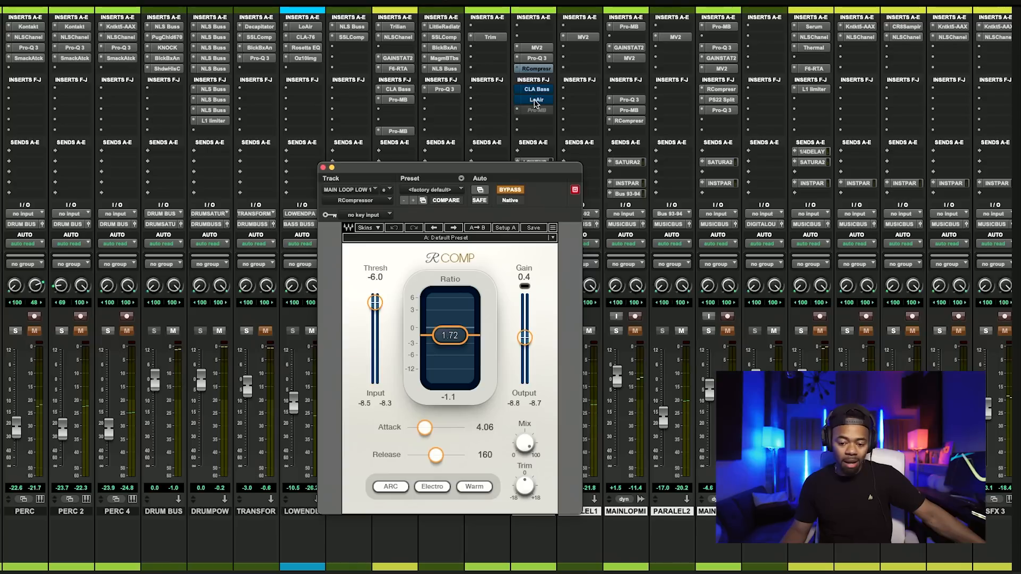
click(510, 190)
Open the CLA Bass plugin on MAIN LOOP LOW 1 and compare its sound bypassed and engaged.
click(532, 94)
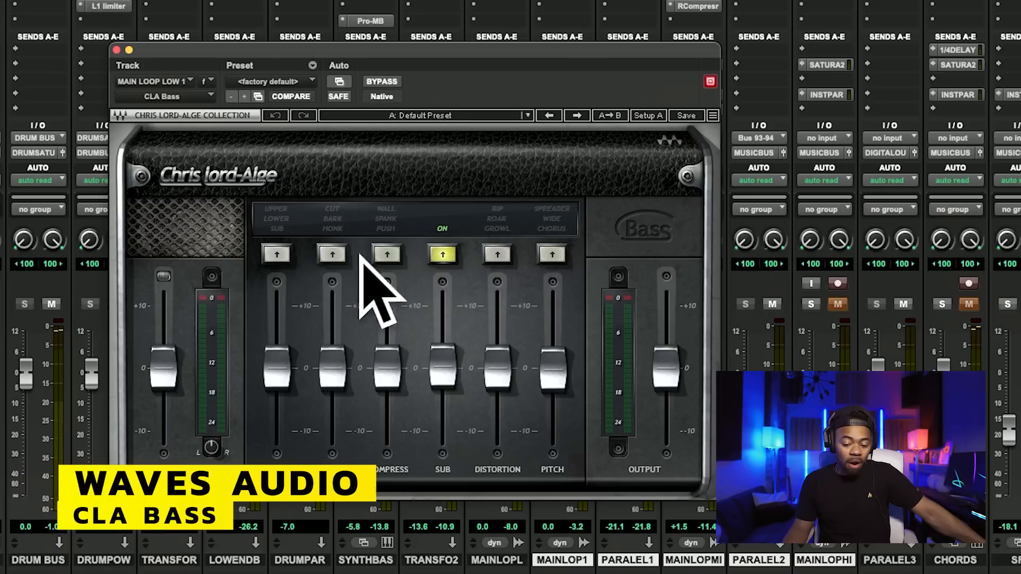
click(381, 81)
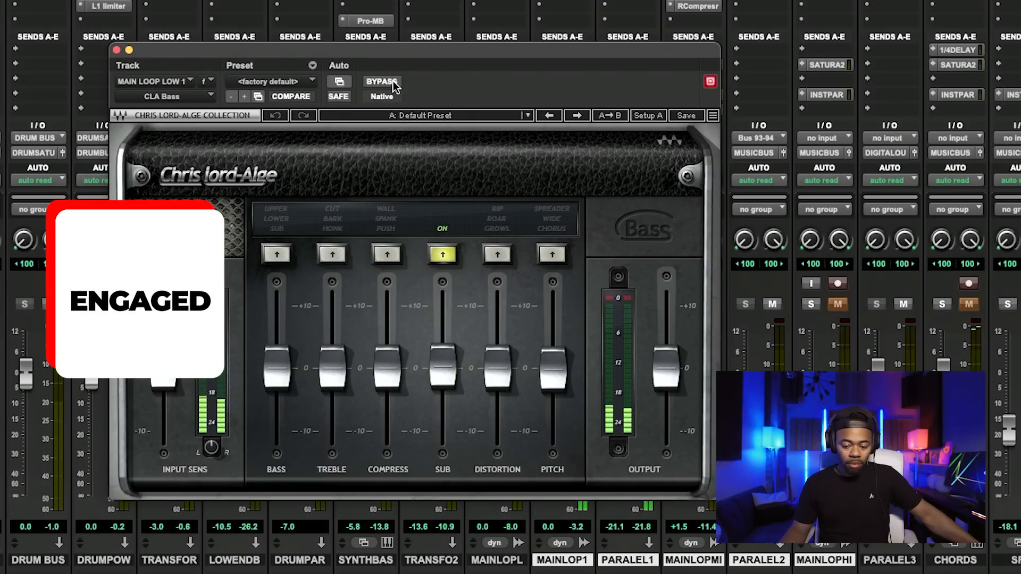
click(381, 81)
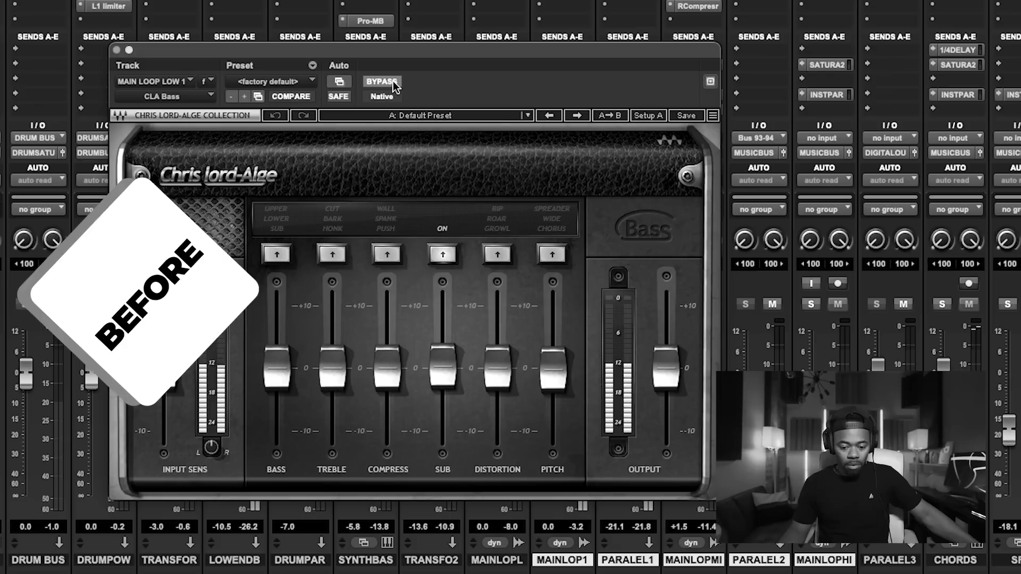
click(393, 82)
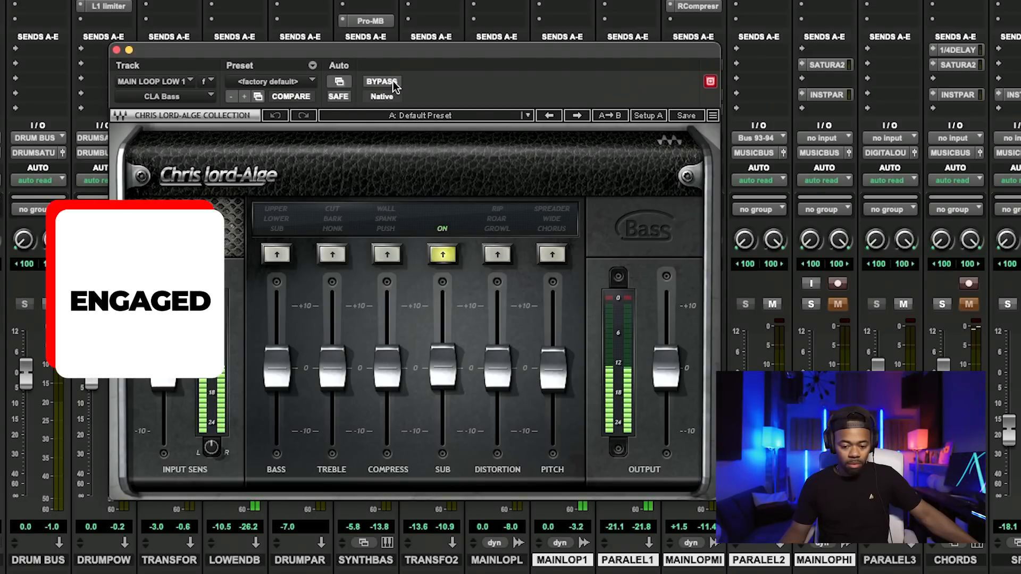
click(393, 82)
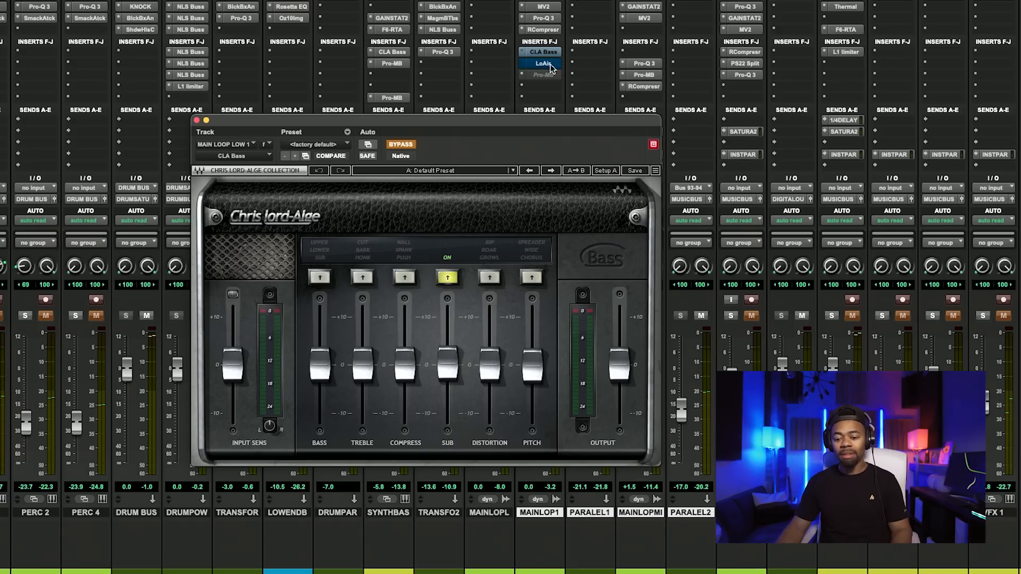
Take CLA Bass and LoAir on MAIN LOOP LOW 1 out of bypass and open the LoAir plugin.
super+click(549, 54)
super+click(544, 64)
click(544, 63)
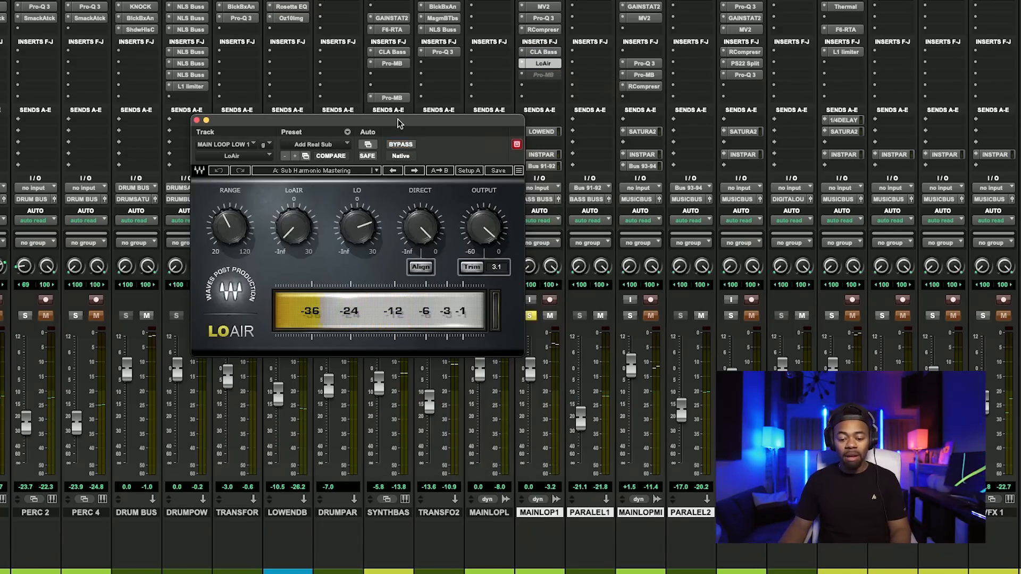
Compare MAIN LOOP LOW 1 with the LoAir plugin bypassed and engaged.
drag(399, 123, 495, 148)
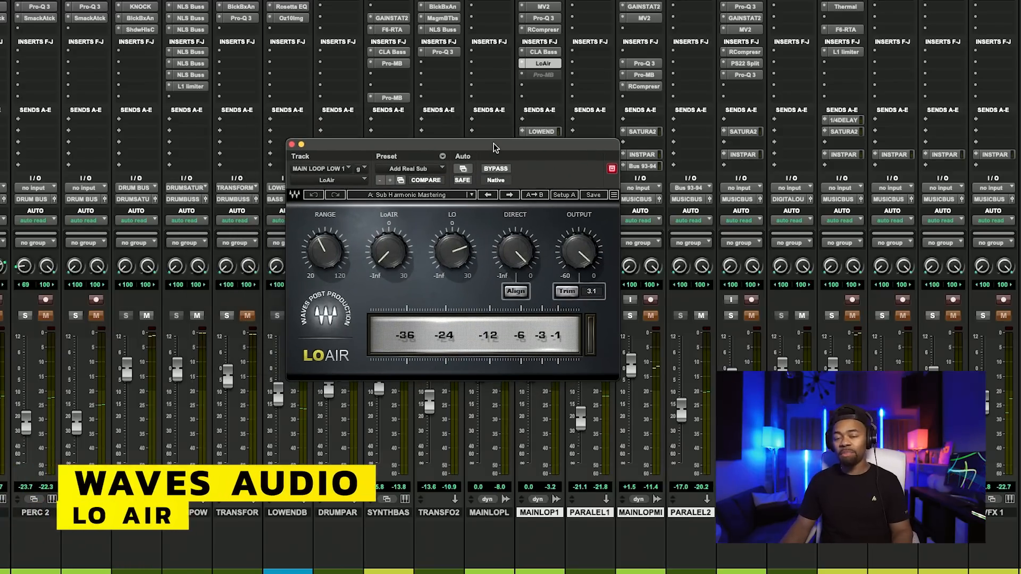
click(496, 170)
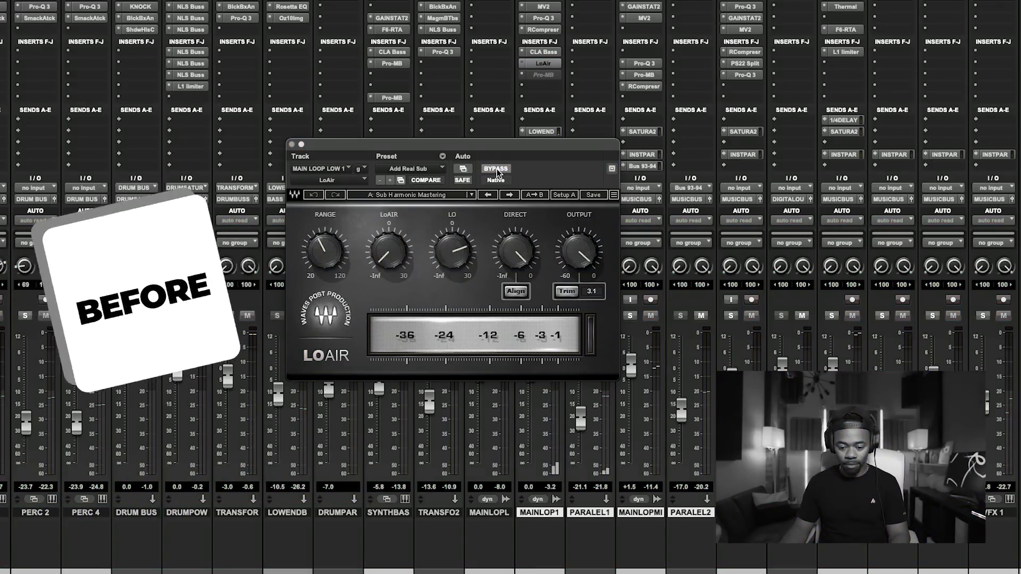
click(496, 169)
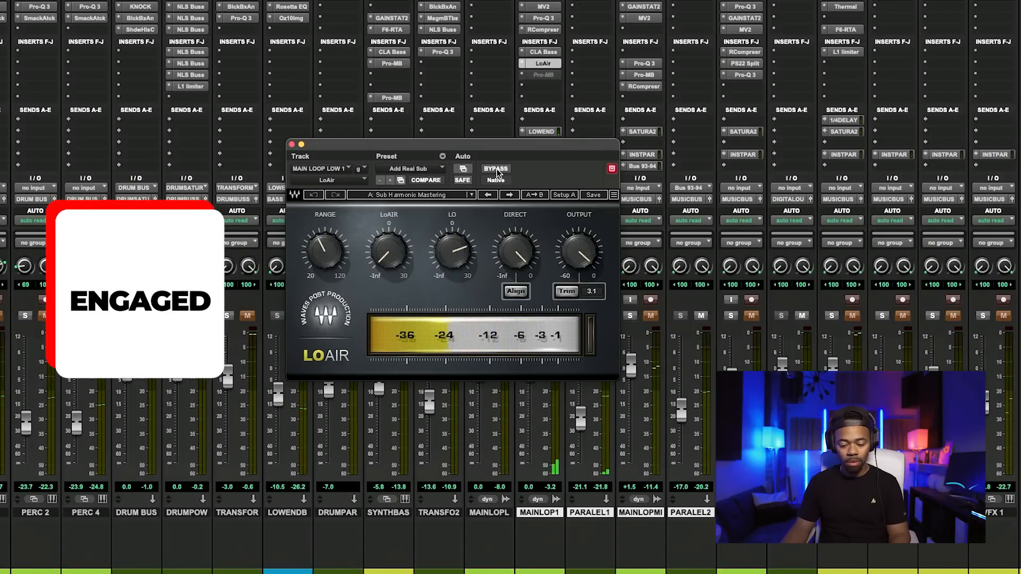
Recheck MAIN LOOP LOW 1 with LoAir bypassed and engaged, and inspect its Range, LoAIR and Lo settings.
click(495, 169)
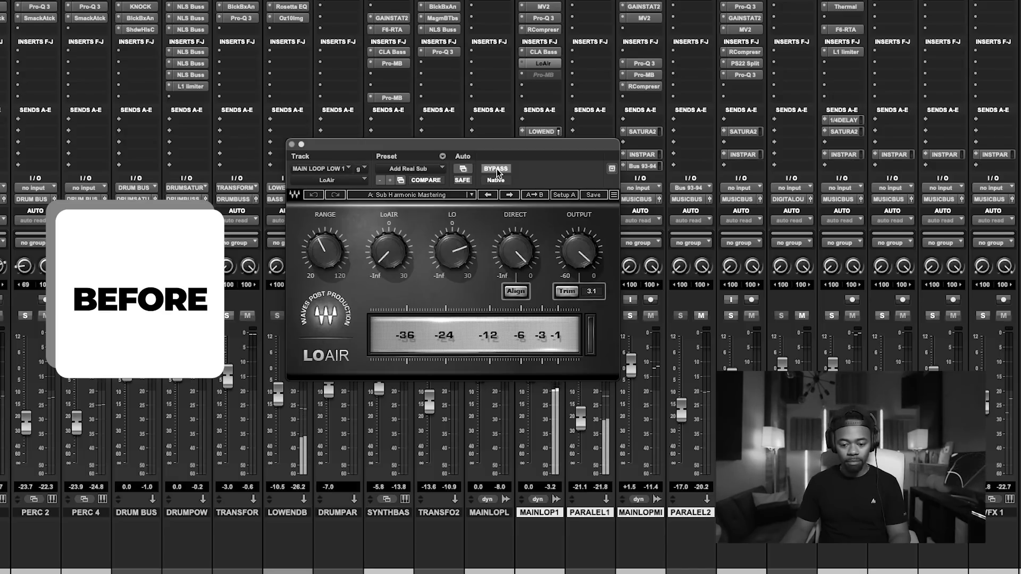
click(495, 169)
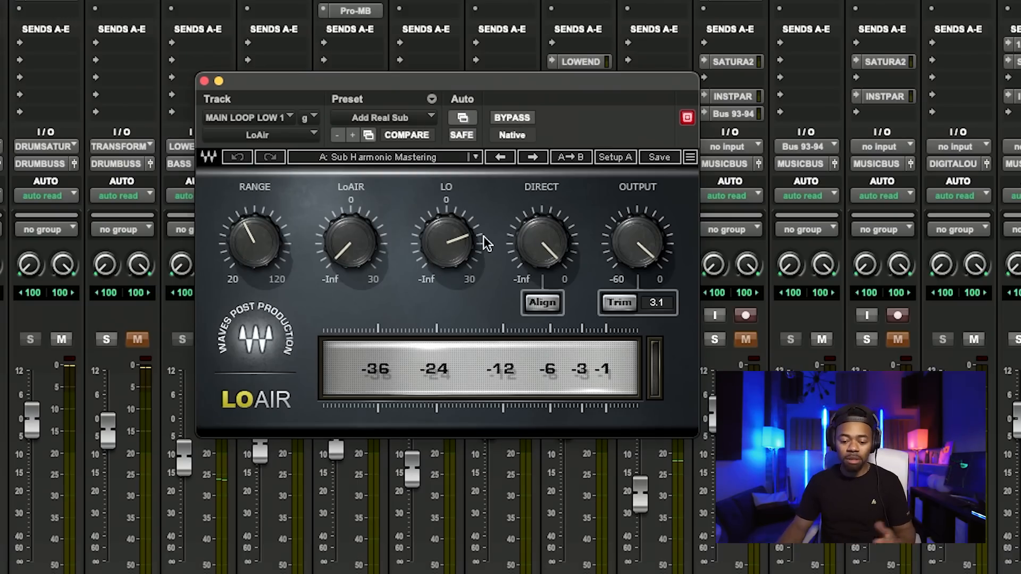
click(265, 246)
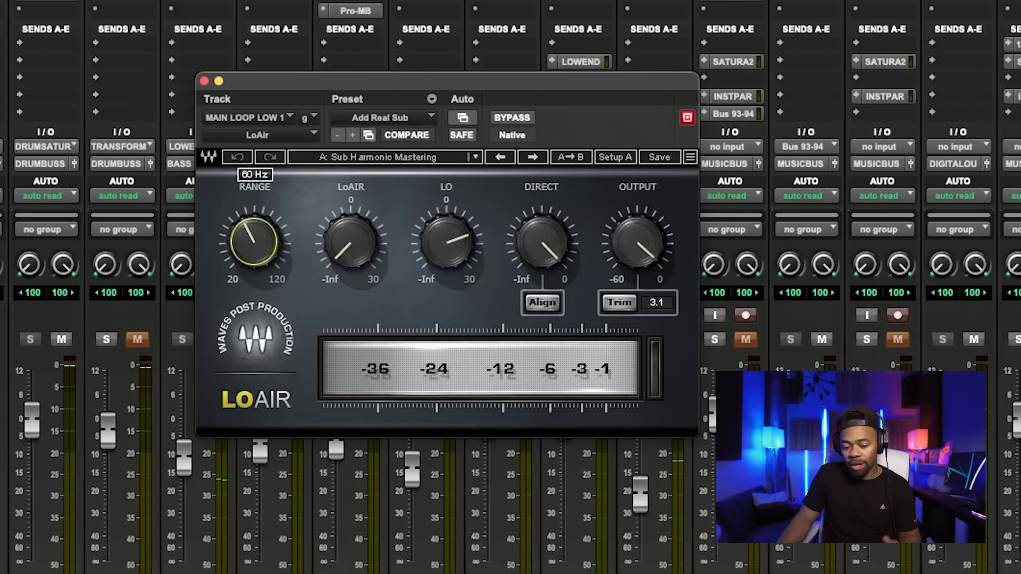
click(372, 256)
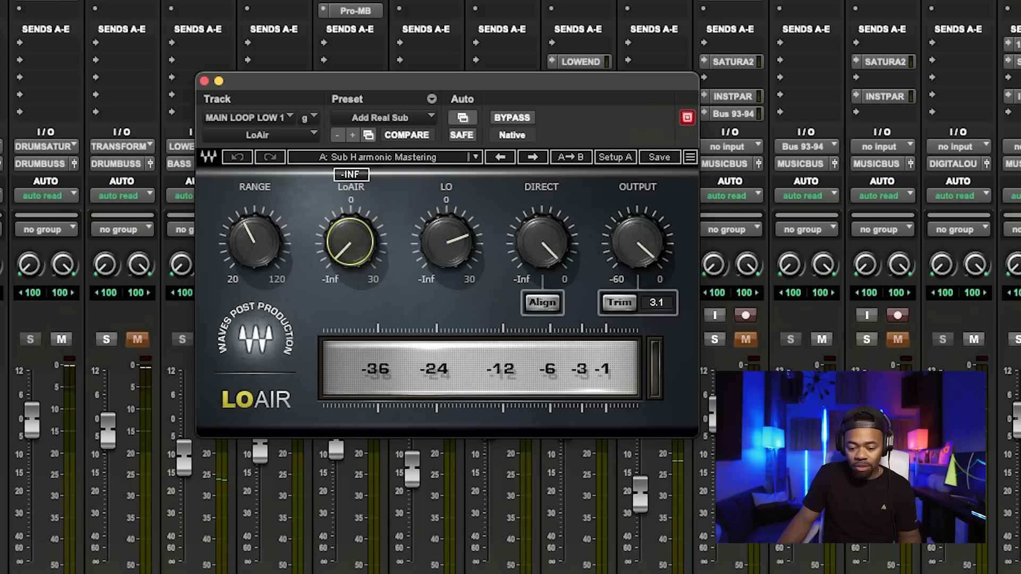
click(438, 253)
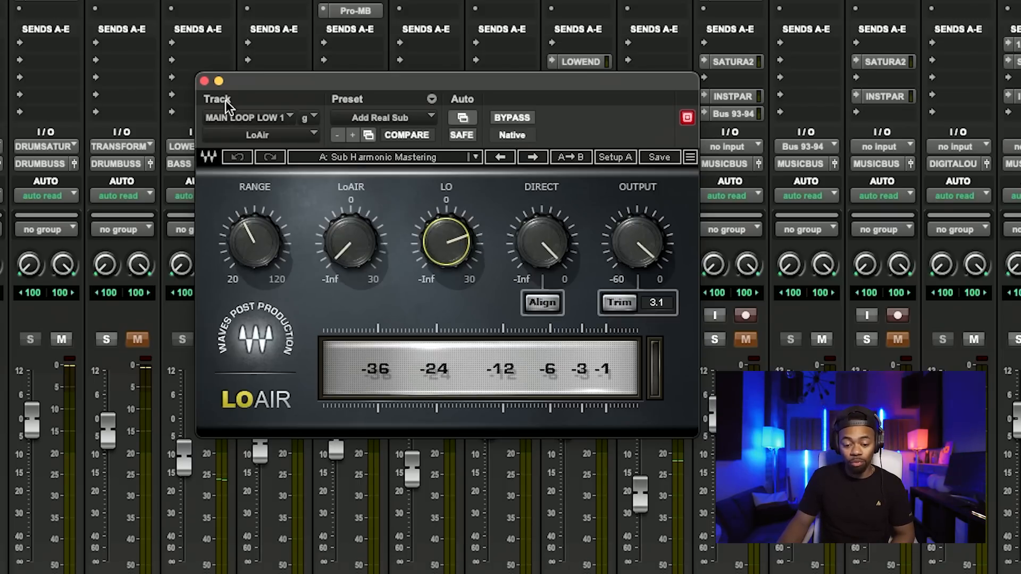
Close the LoAir plugin and move the solo from MAIN LOOP LOW 1 to the MAIN LOOP MID track.
click(204, 81)
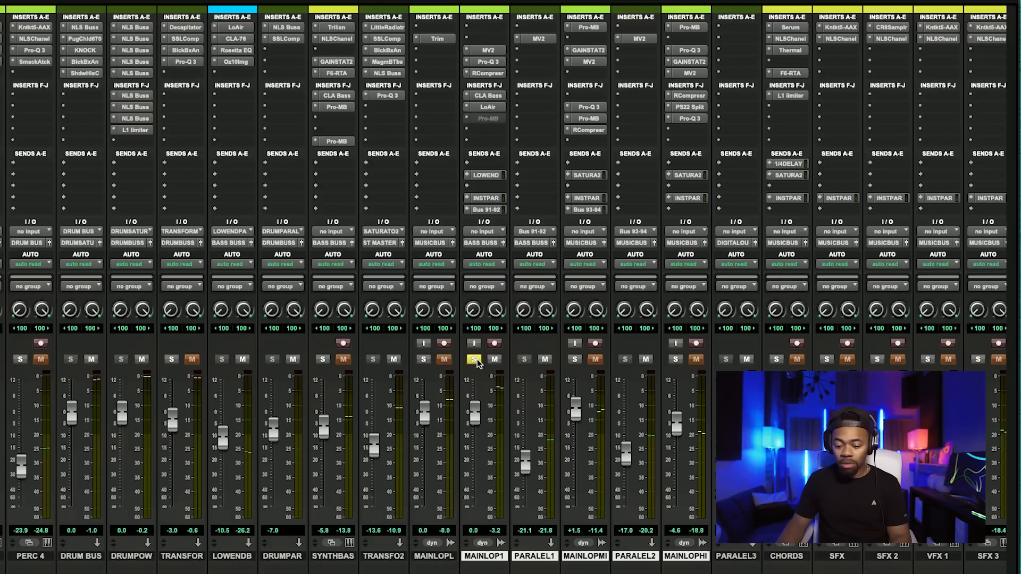
click(474, 360)
click(574, 360)
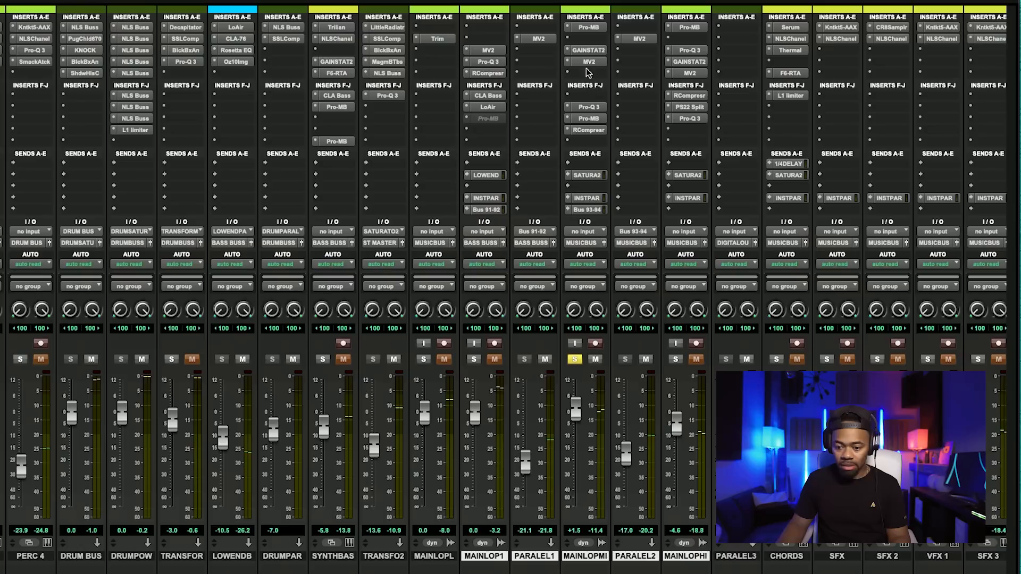
Open GAINSTATION2 on MAIN LOOP MID and bypass the MV2, Pro-Q 3, Pro-MB and RCompressor plugins that follow it.
click(585, 50)
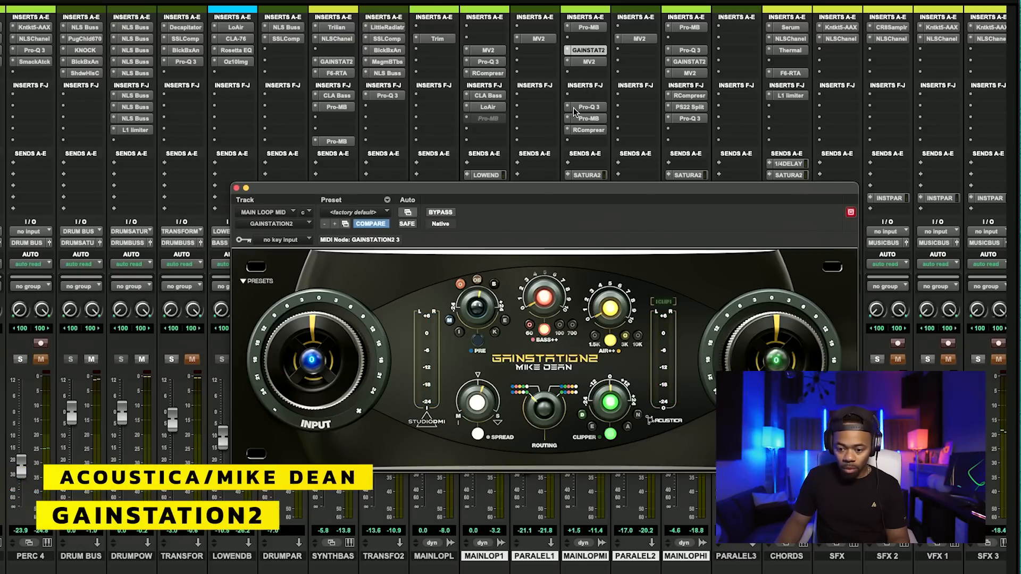
drag(544, 186, 400, 130)
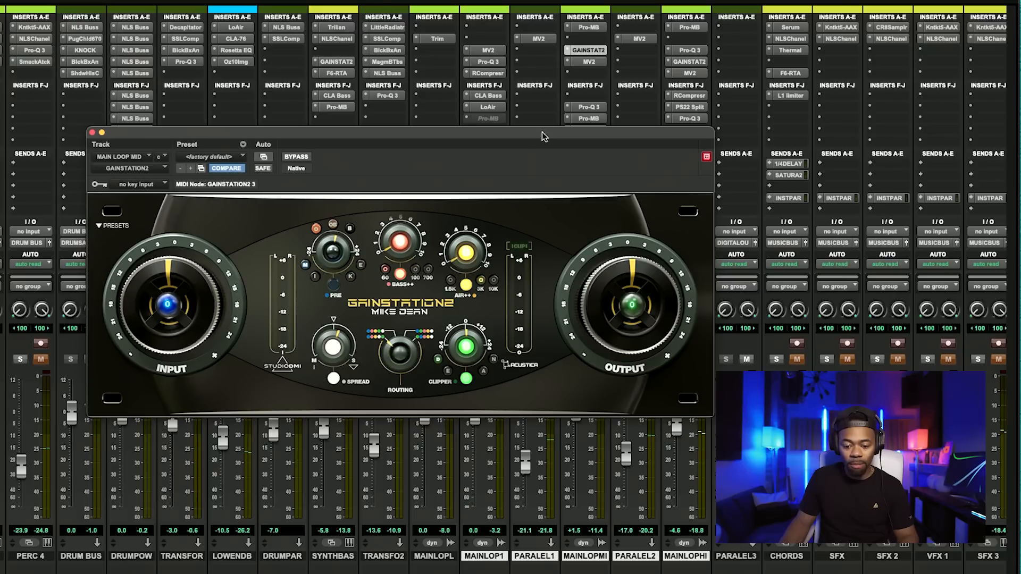
drag(556, 140, 562, 280)
ctrl+super+click(591, 62)
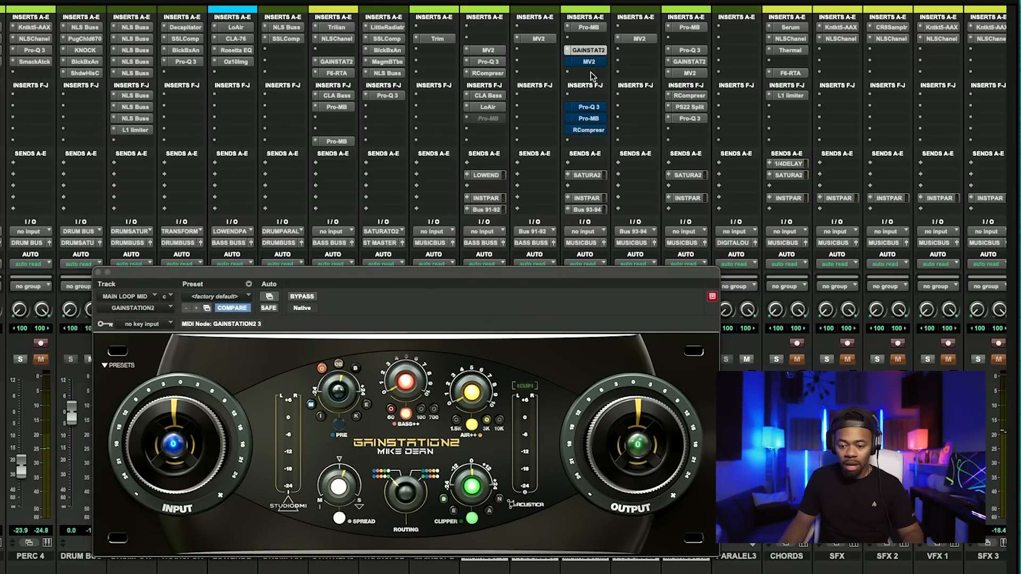
Compare MAIN LOOP MID several times with GAINSTATION2 bypassed and engaged, leaving the plugin engaged.
drag(493, 275, 509, 132)
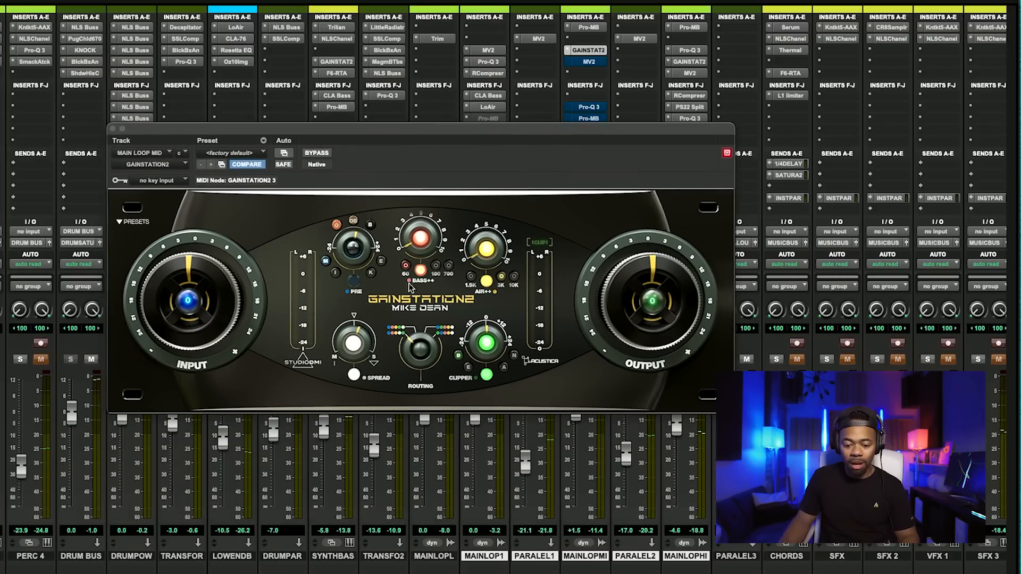
click(304, 153)
drag(420, 126, 410, 148)
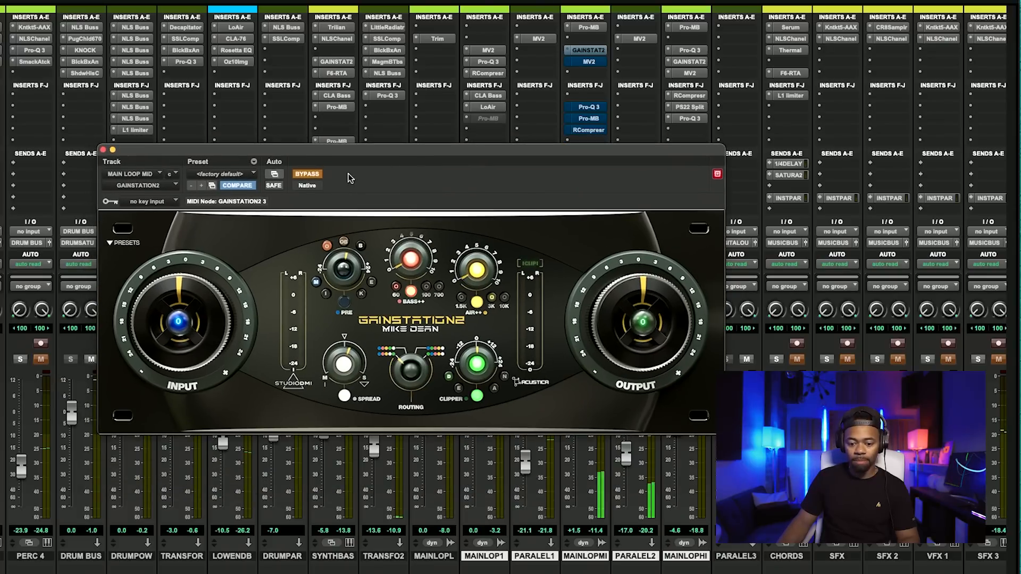
click(313, 175)
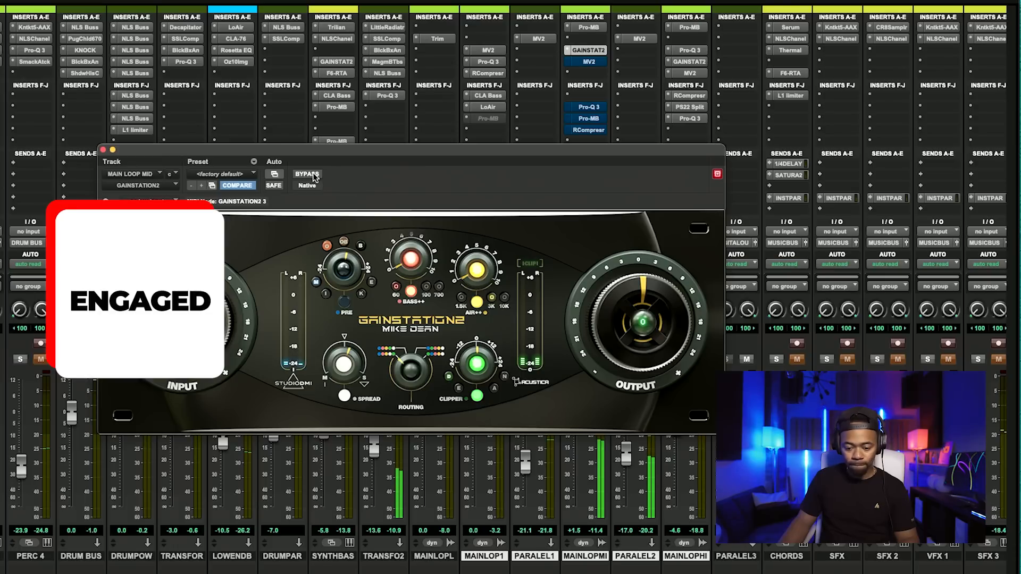
click(313, 176)
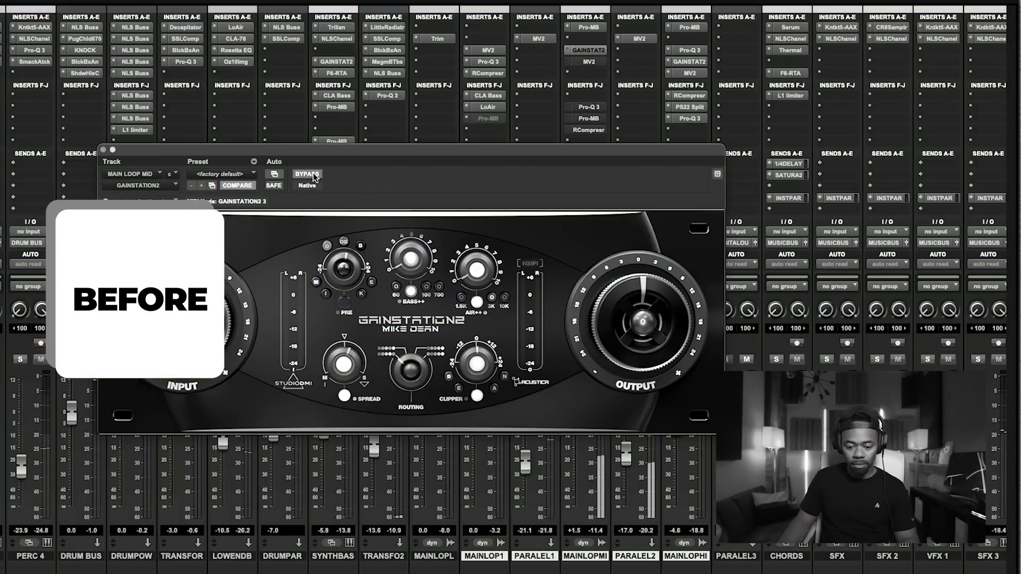
click(313, 175)
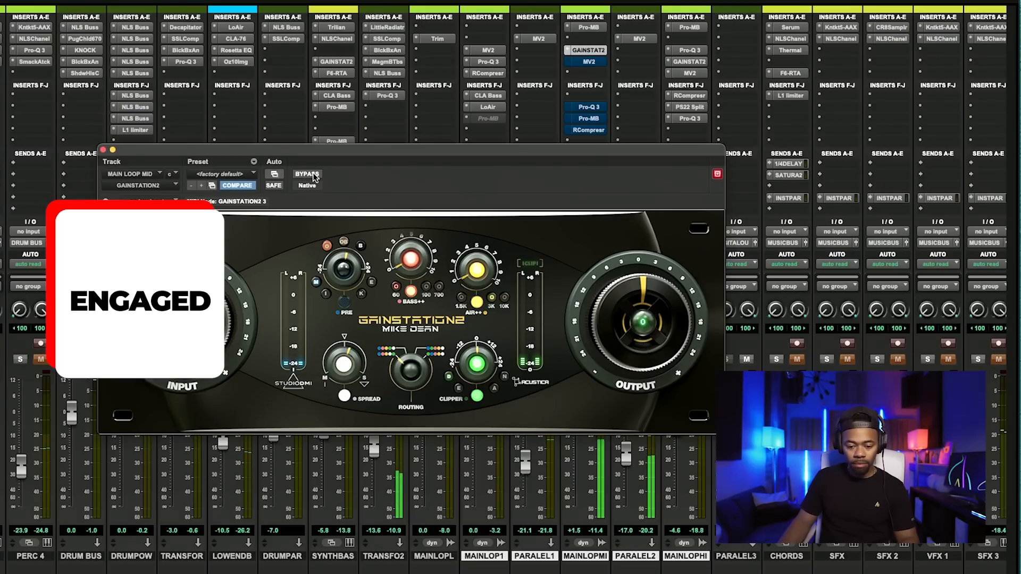
click(313, 175)
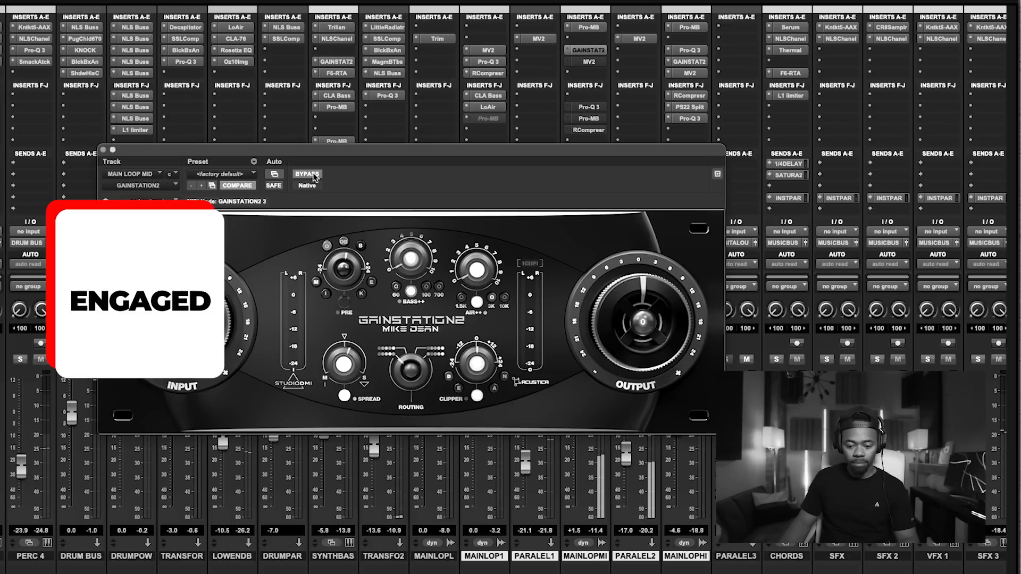
click(312, 176)
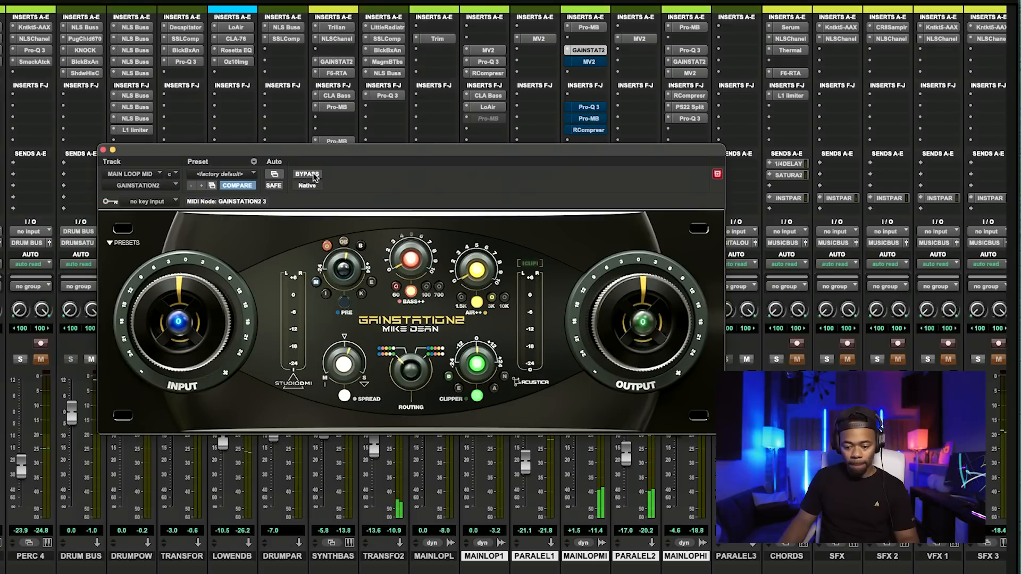
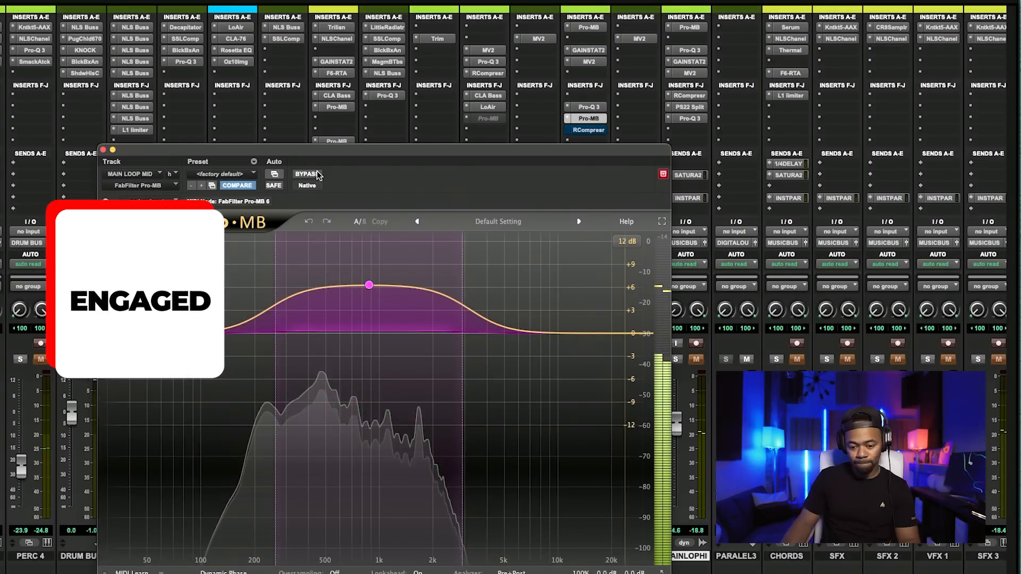
Compare MAIN LOOP MID with Pro-MB bypassed and engaged, and inspect the gain and frequency of its band.
click(318, 176)
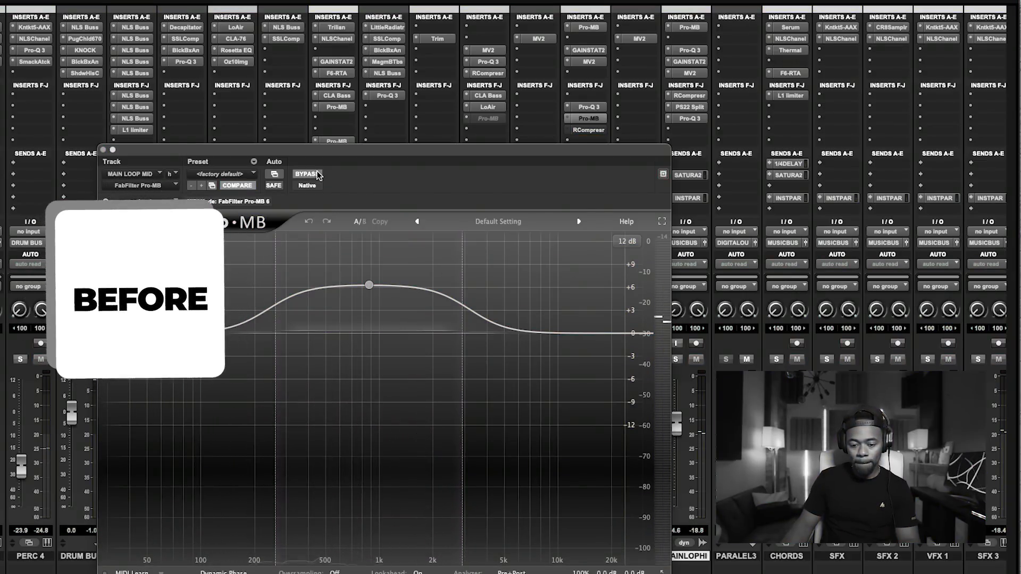
click(317, 175)
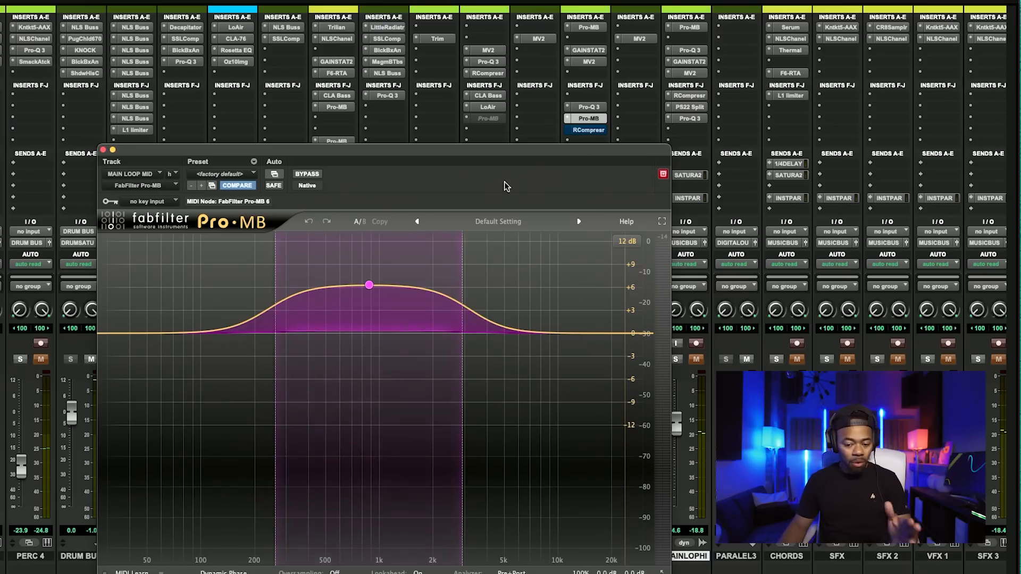
mouse_move(362, 288)
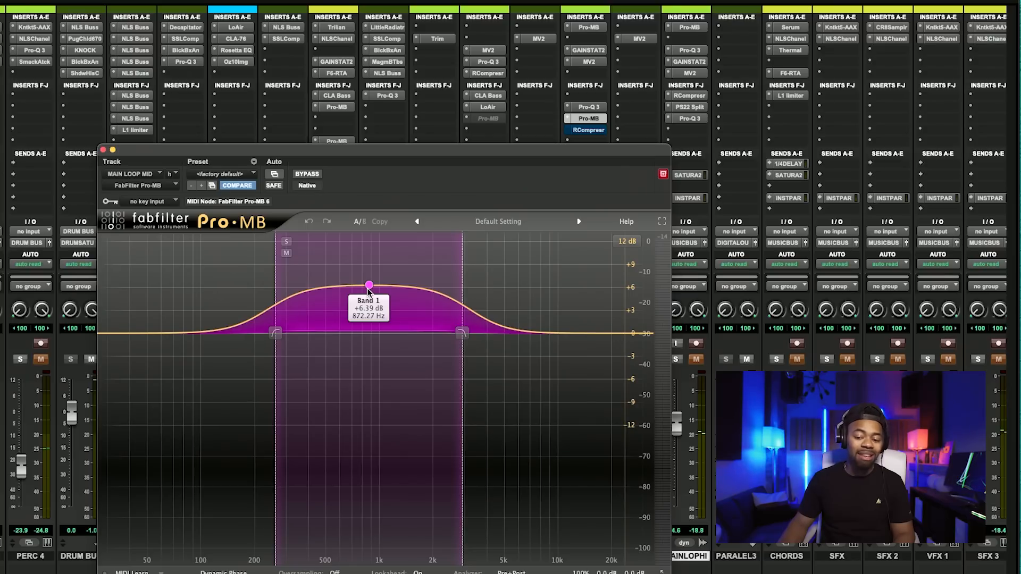
Open RCompressor on MAIN LOOP MID and compare its sound bypassed and engaged.
click(588, 130)
drag(311, 154, 455, 168)
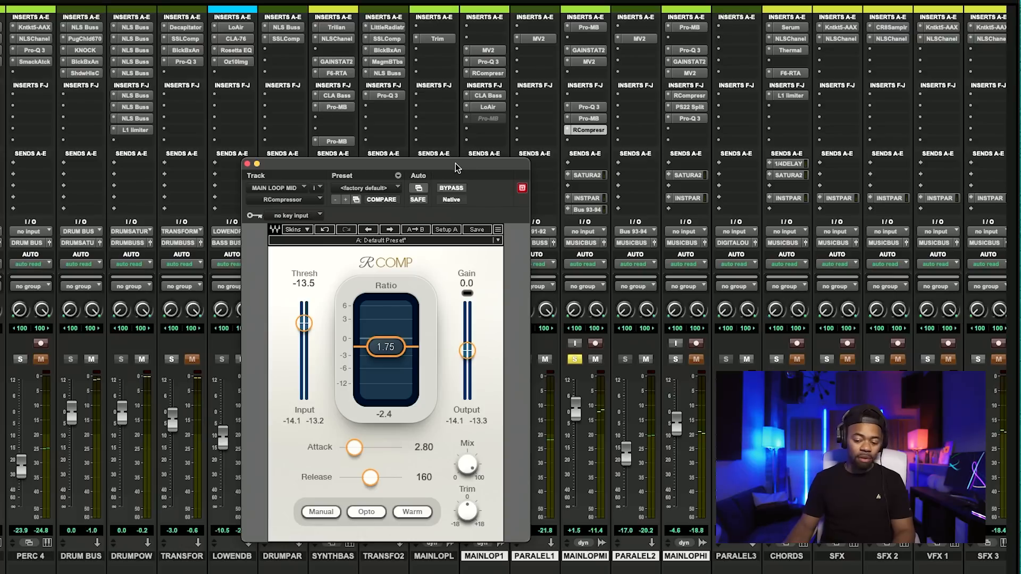
click(447, 189)
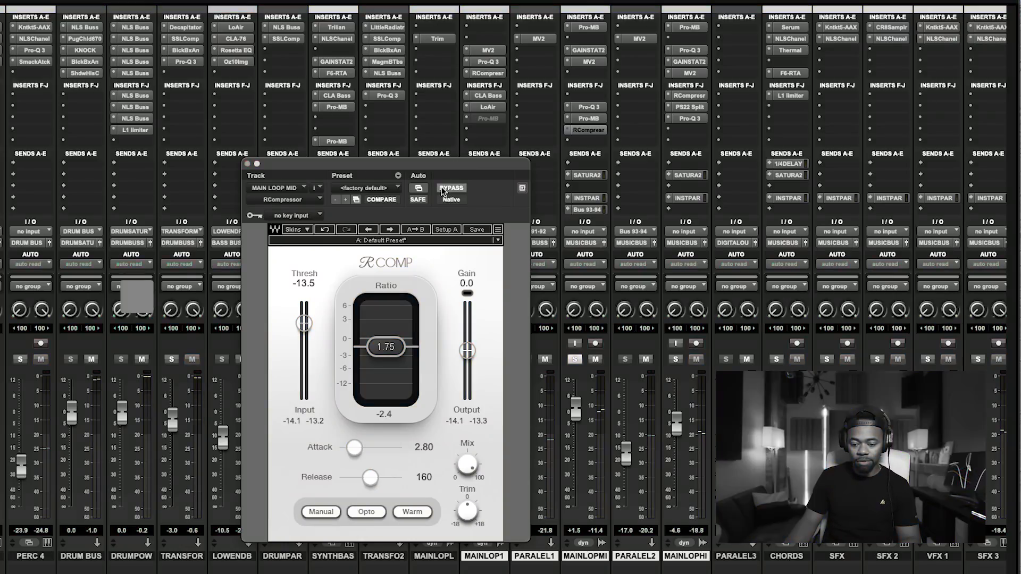
click(446, 188)
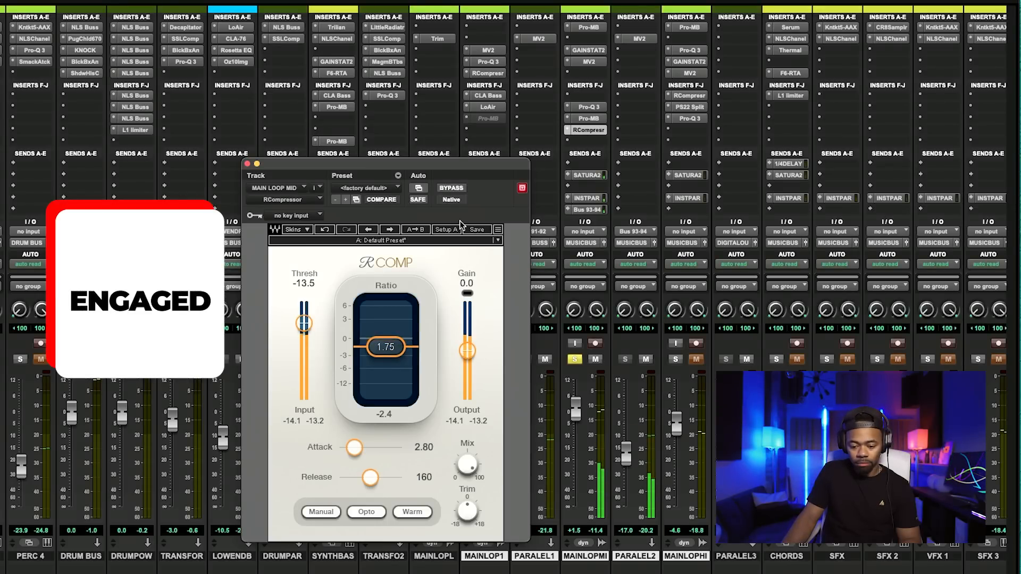
click(451, 188)
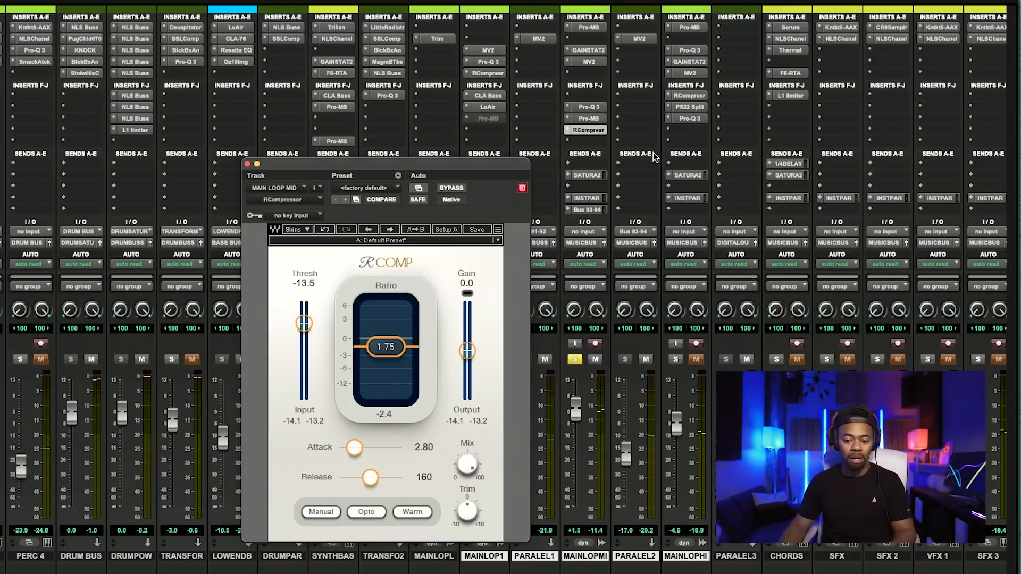
Solo MAIN LOOP HIGH instead of MAIN LOOP MID and inspect the low-cut filter in its first Pro-Q 3.
click(676, 360)
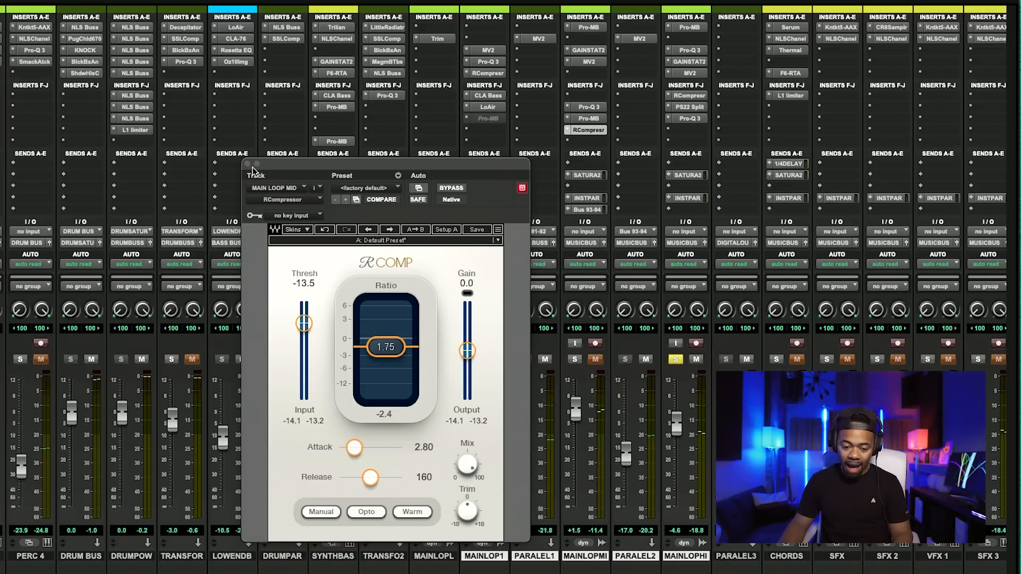
click(248, 164)
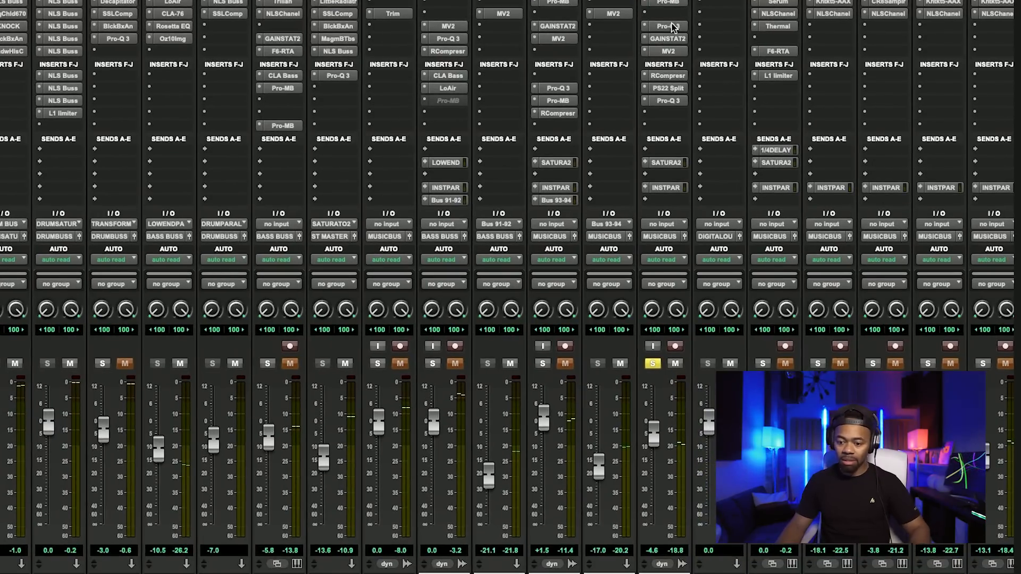
click(668, 26)
mouse_move(576, 368)
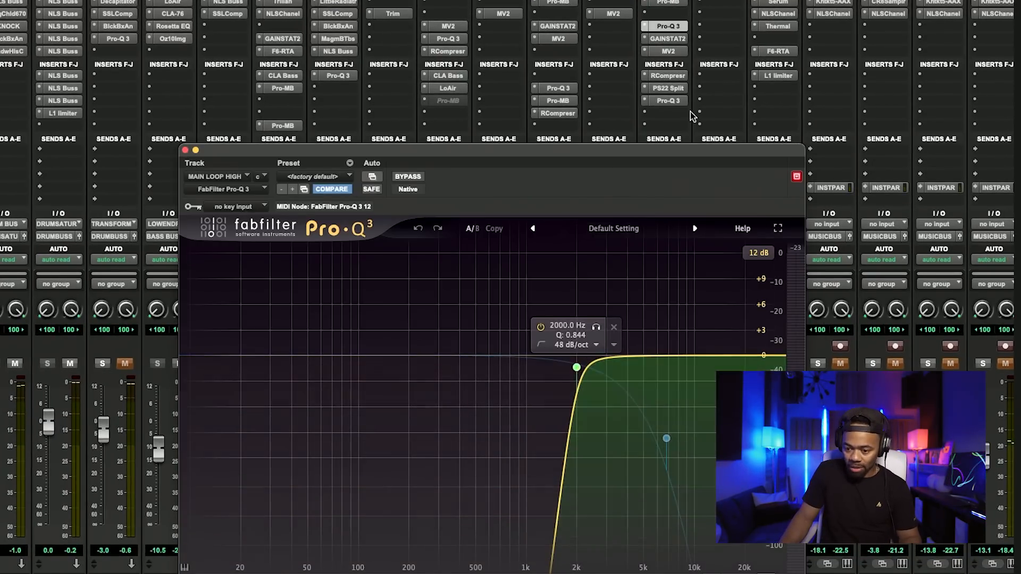
Open GAINSTATION2 on MAIN LOOP HIGH and bypass the MV2, RCompressor, PS22 Split and Pro-Q 3 plugins after it.
click(669, 38)
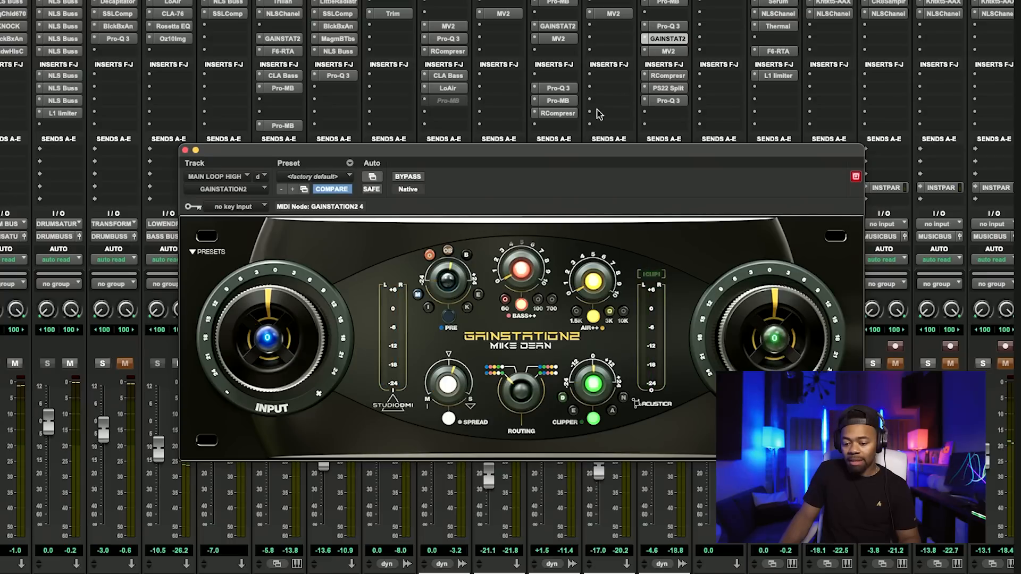
drag(585, 151, 412, 98)
click(673, 51)
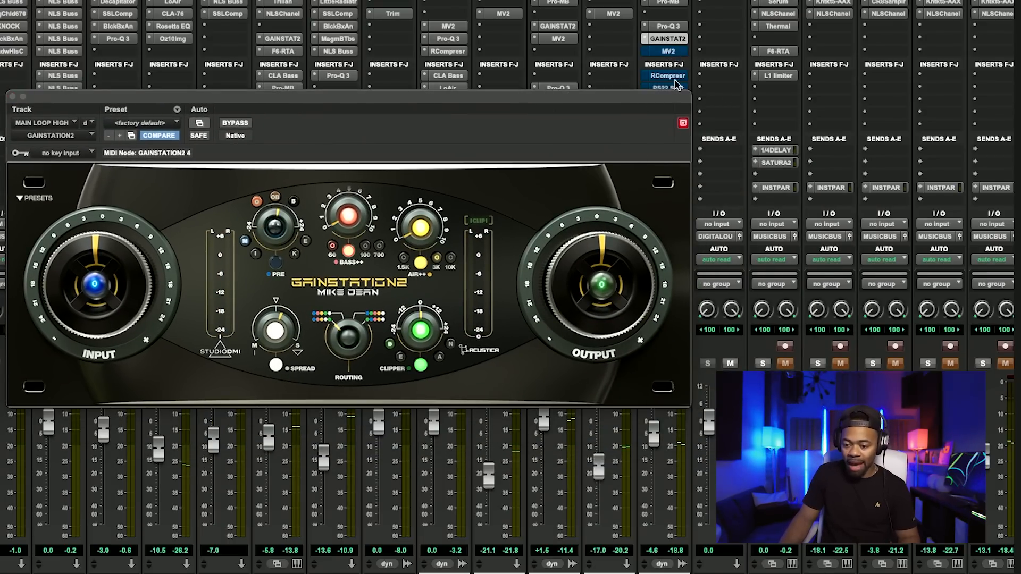
Compare MAIN LOOP HIGH with GAINSTATION2 bypassed and engaged.
drag(668, 99, 707, 153)
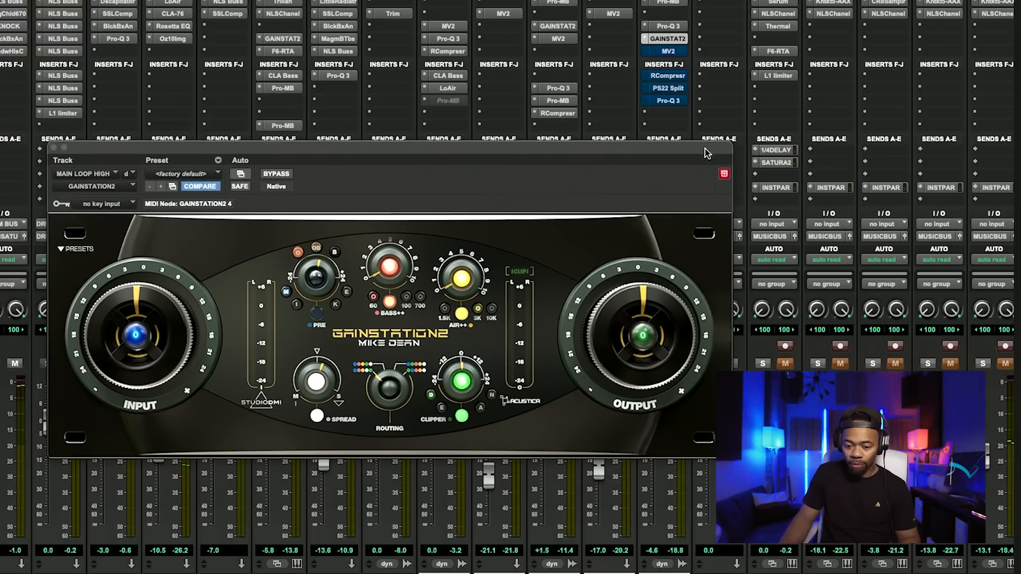
click(277, 174)
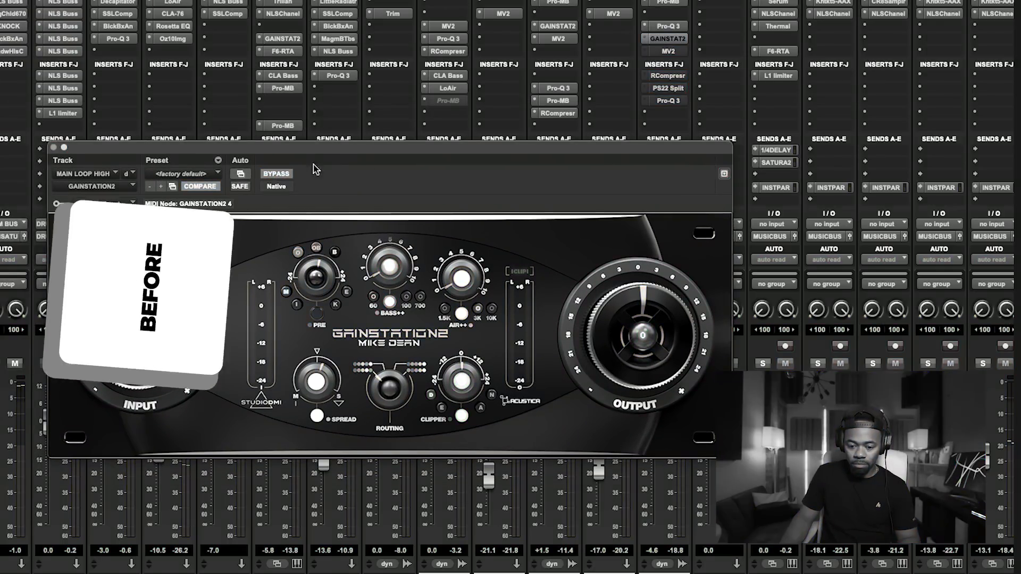
click(276, 174)
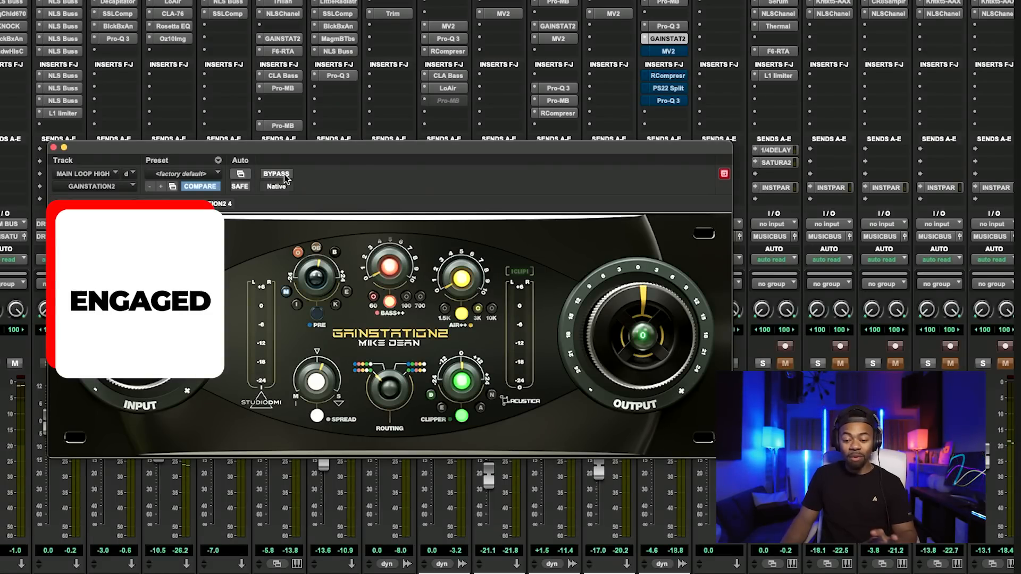
Step through the start of the MAIN LOOP HIGH chain from Pro-Q 3 and GAINSTATION2 to the MV2 plugin.
click(667, 27)
click(671, 39)
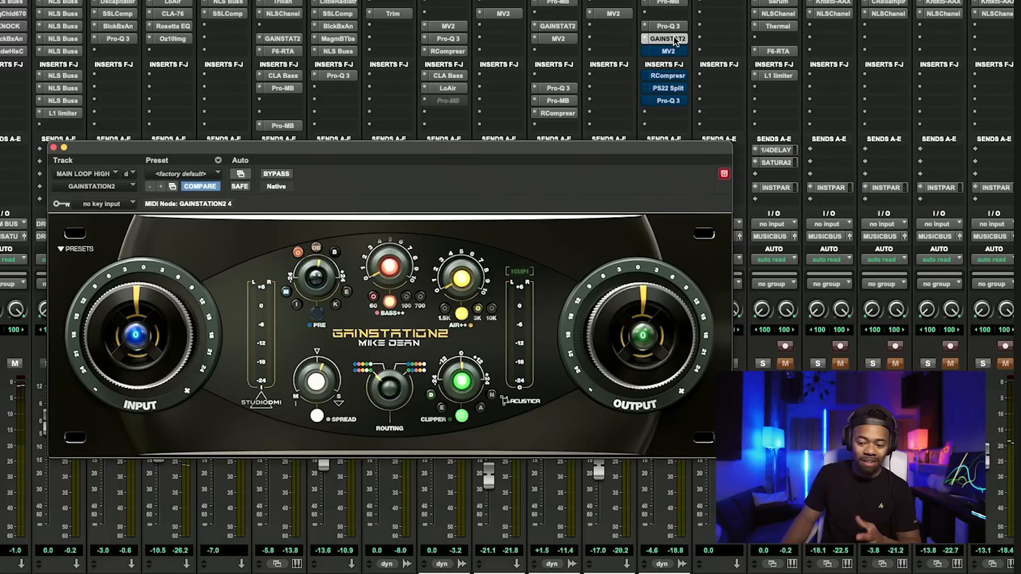
click(668, 51)
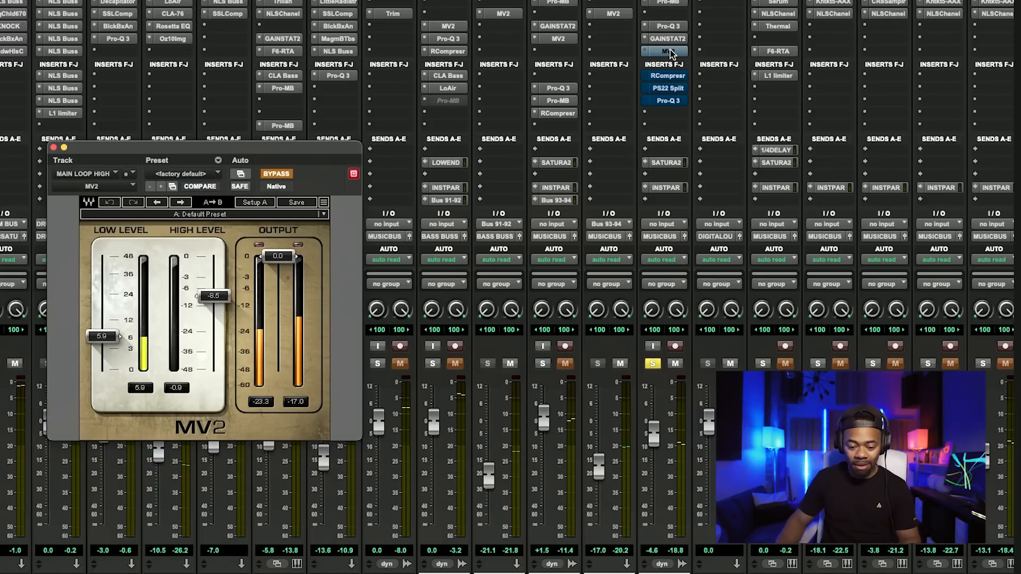
Engage the MV2 plugin on MAIN LOOP HIGH and glance back at the first Pro-Q 3 before reopening MV2.
super+click(670, 51)
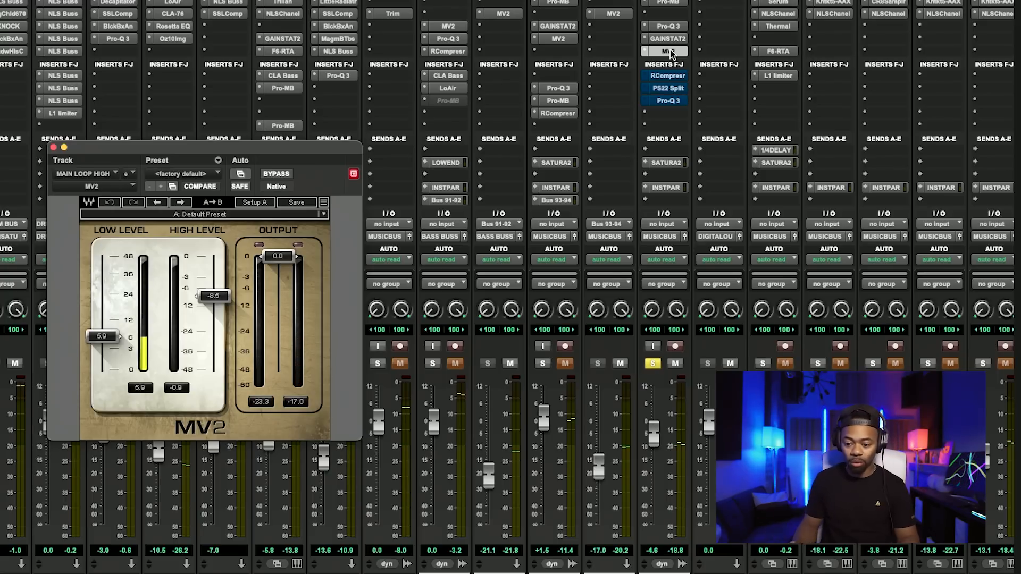
click(673, 26)
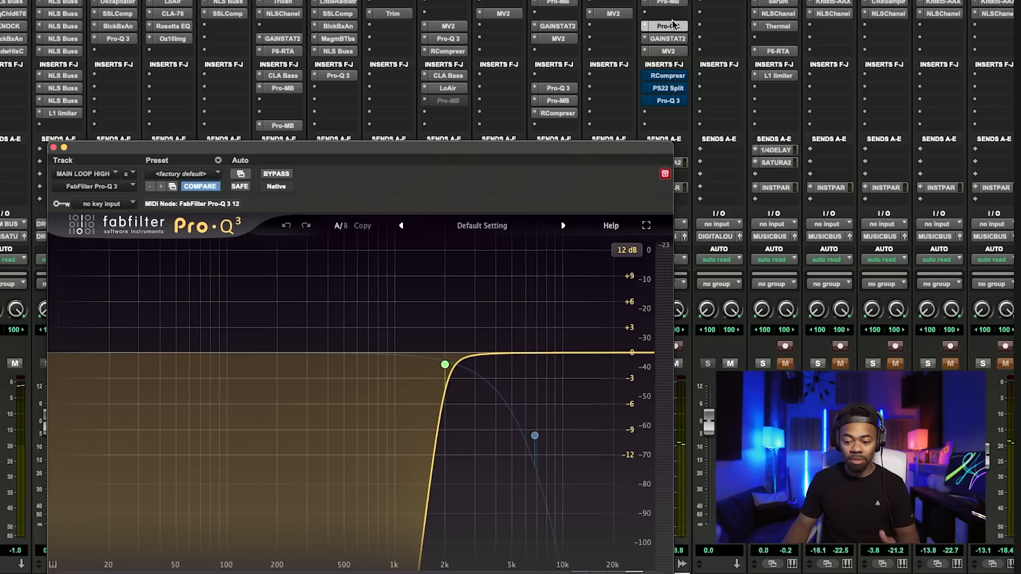
click(668, 52)
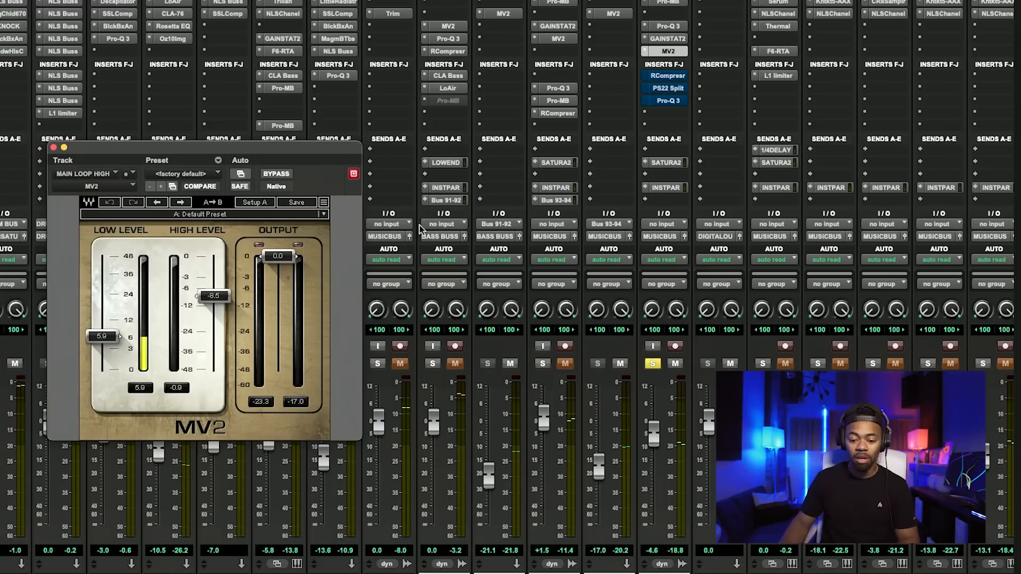
Compare MAIN LOOP HIGH with MV2 bypassed and engaged.
drag(339, 149, 477, 183)
click(407, 209)
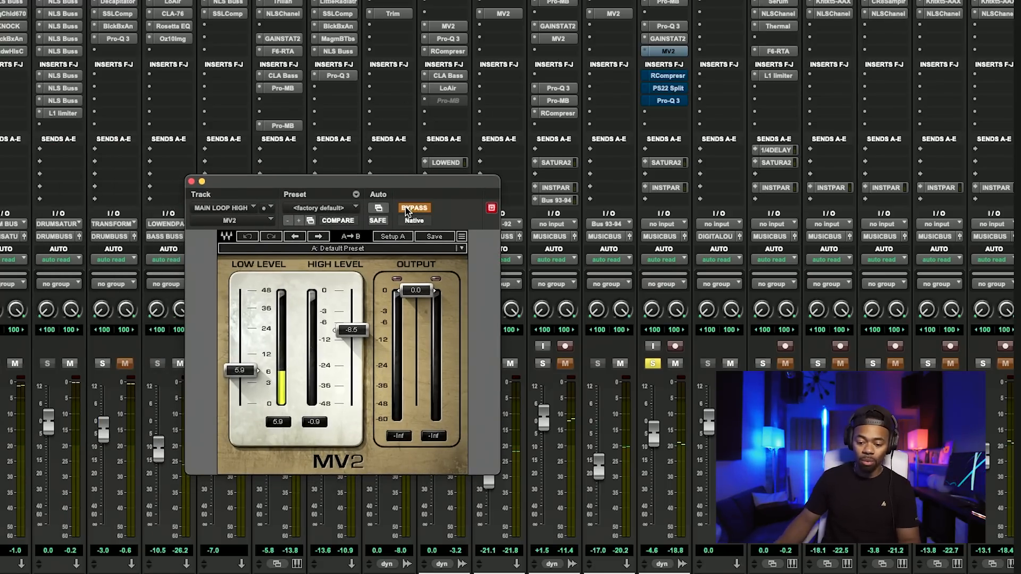
click(407, 211)
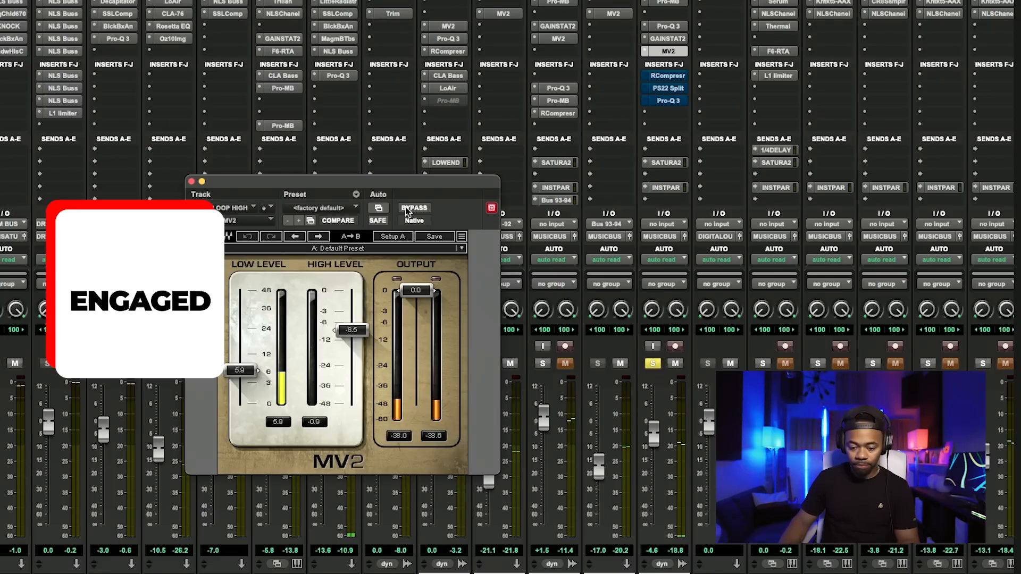
click(407, 210)
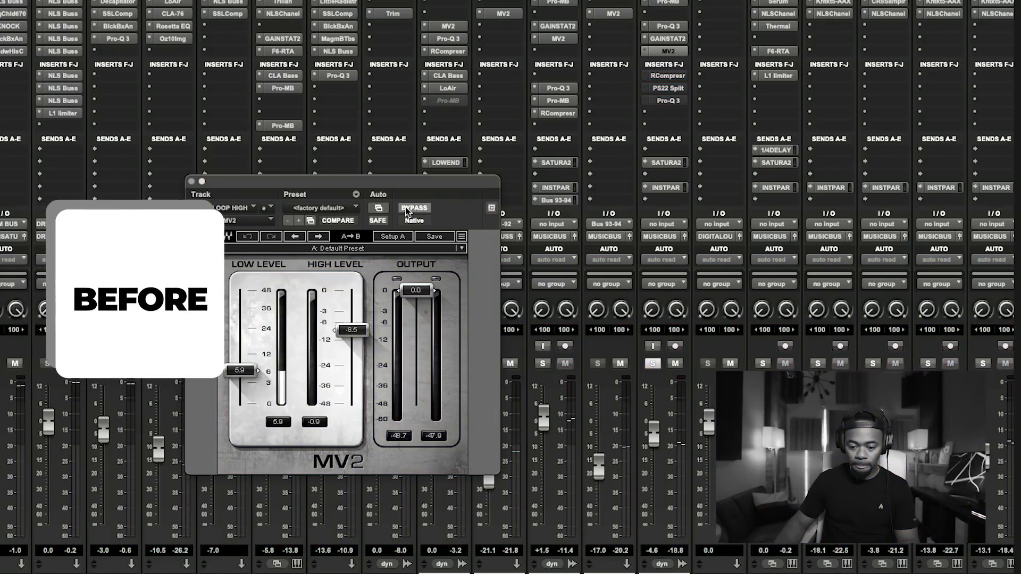
click(407, 209)
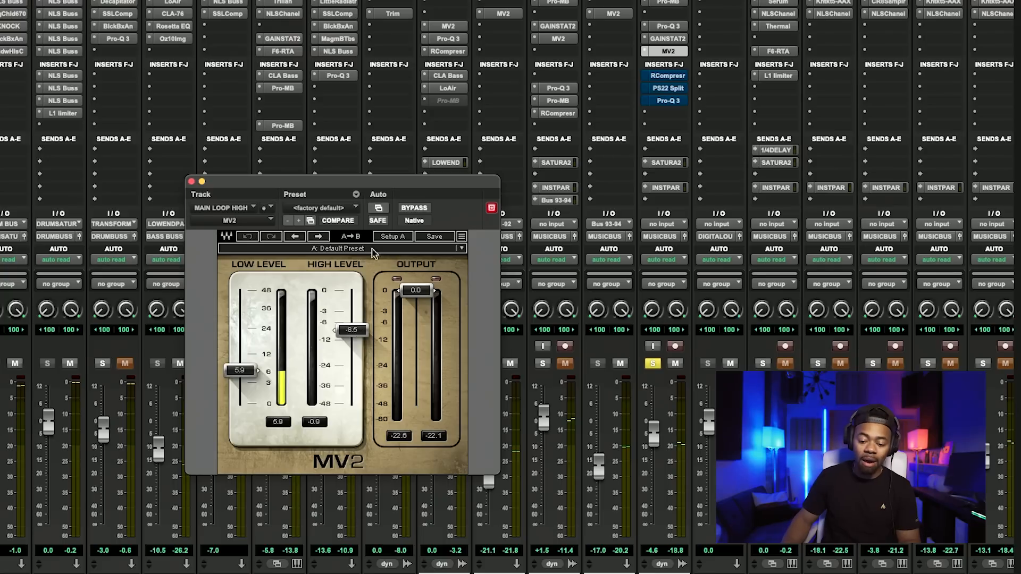
Raise MV2's High Level to 0.0 as a demonstration, and return it to -8.5.
click(356, 194)
click(376, 226)
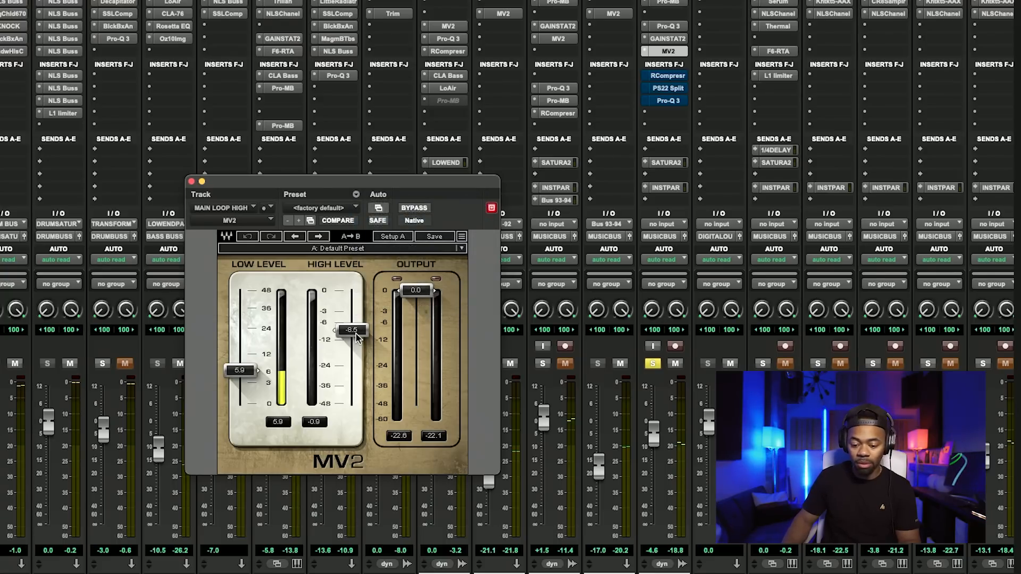
drag(352, 330, 352, 290)
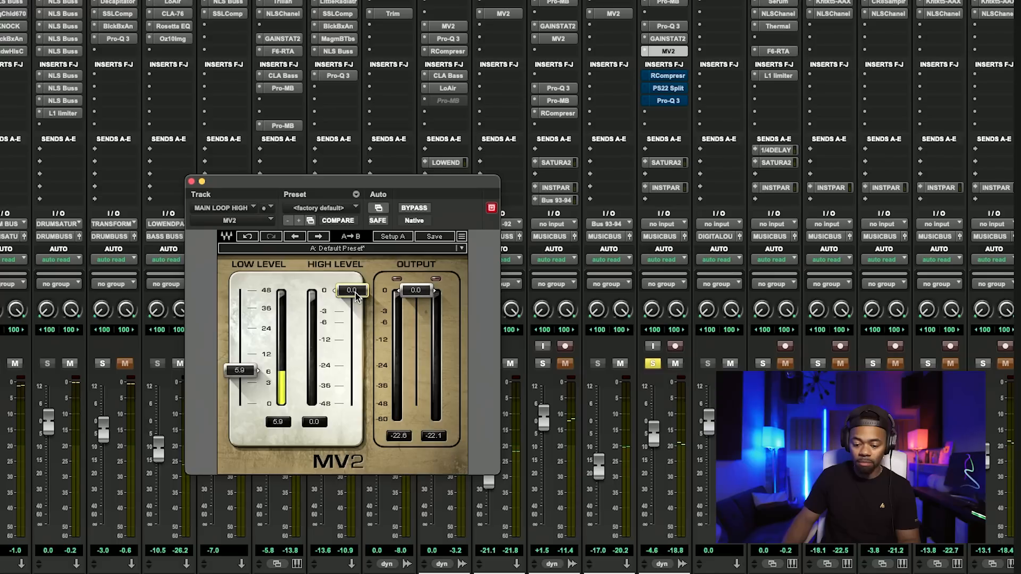
mouse_move(355, 296)
mouse_down()
mouse_move(351, 372)
mouse_move(355, 293)
mouse_up()
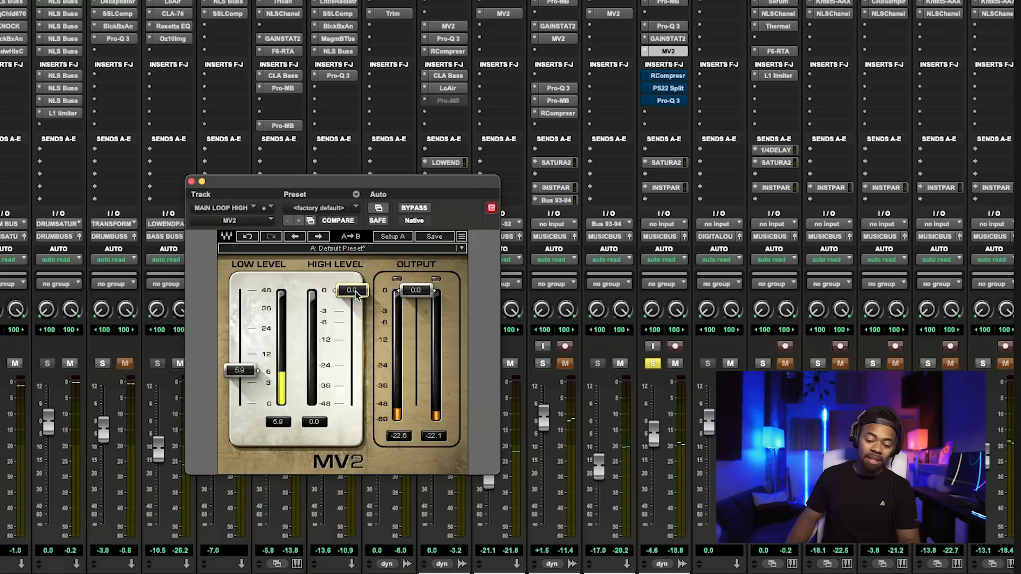
drag(355, 296, 351, 330)
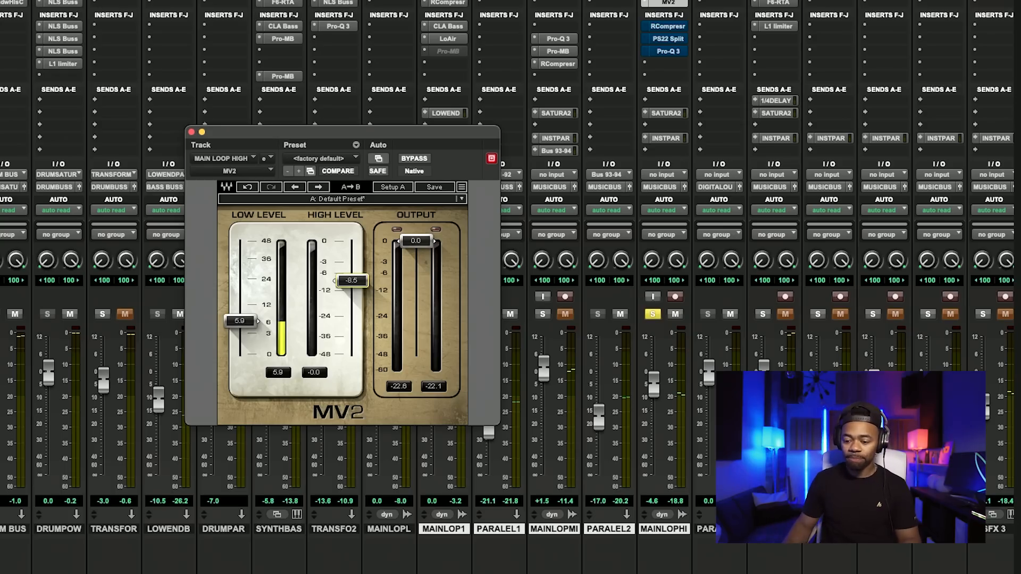
Engage RCompressor on MAIN LOOP HIGH and compare the sound with it bypassed and engaged.
click(674, 27)
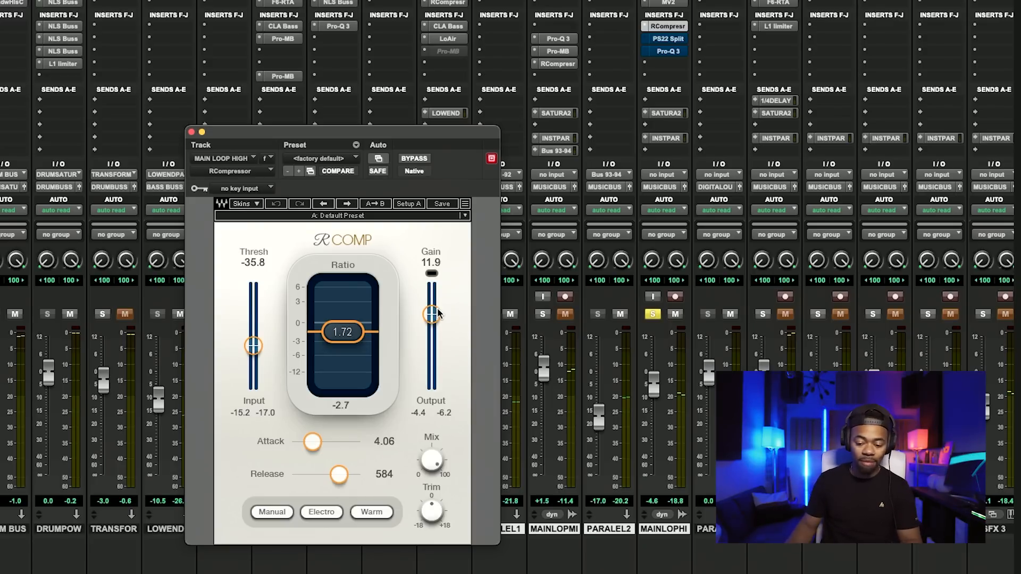
click(416, 158)
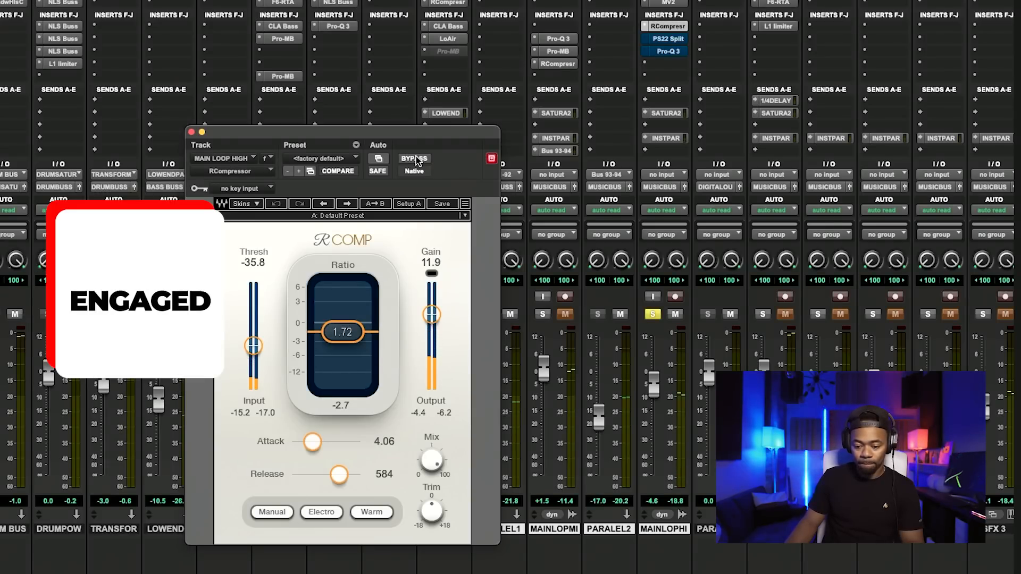
click(416, 159)
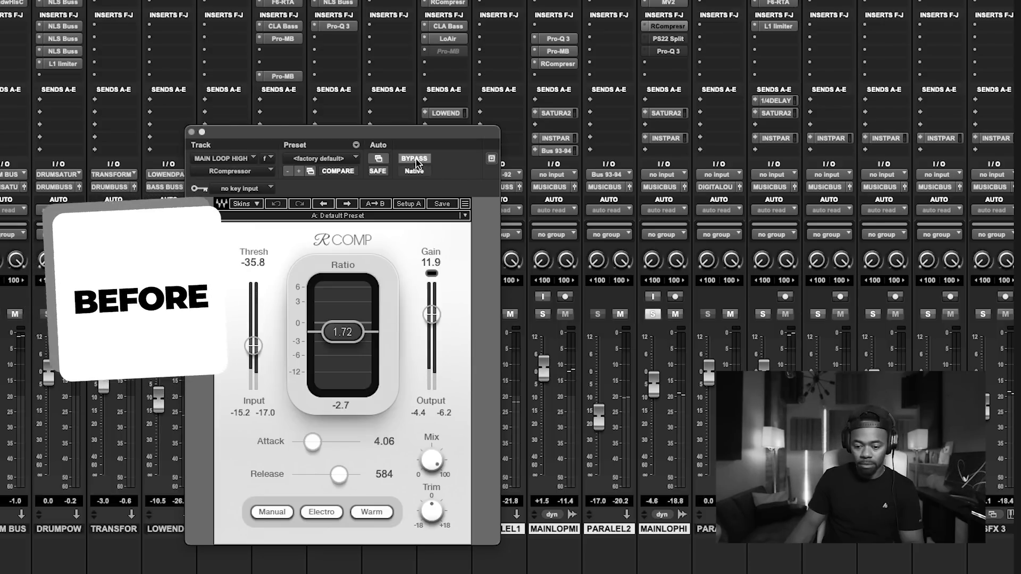
click(416, 159)
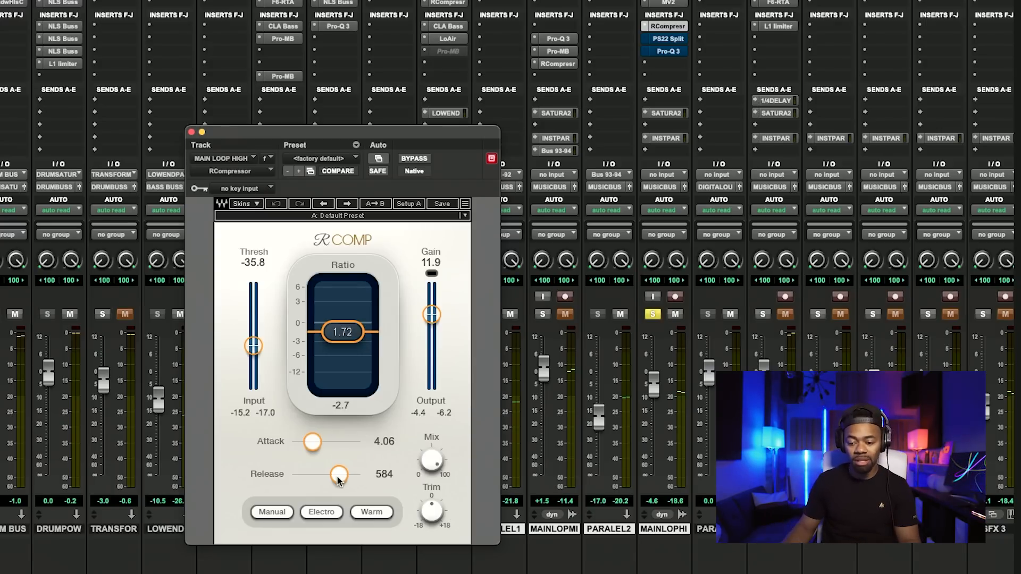
Engage PS22 Split on MAIN LOOP HIGH and audition its stereo spread.
click(666, 39)
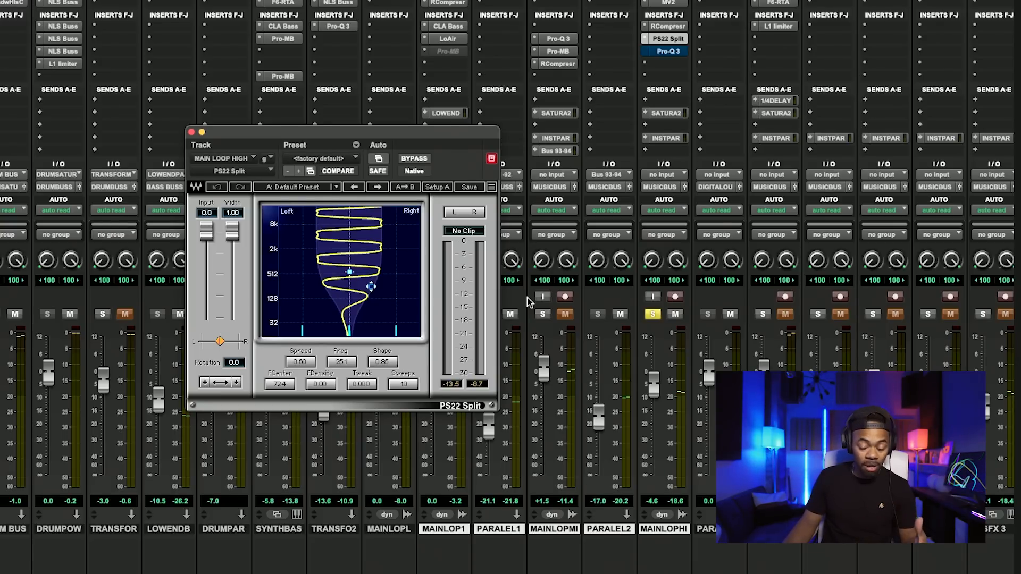
click(414, 158)
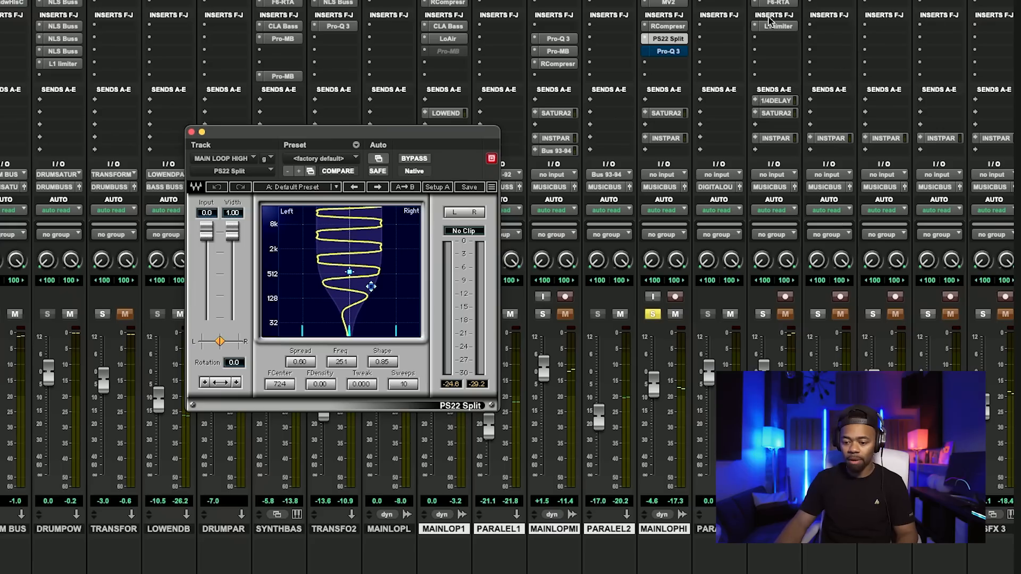
Engage the last Pro-Q 3 on MAIN LOOP HIGH, inspect its high-cut filter, and unsolo the track.
click(669, 51)
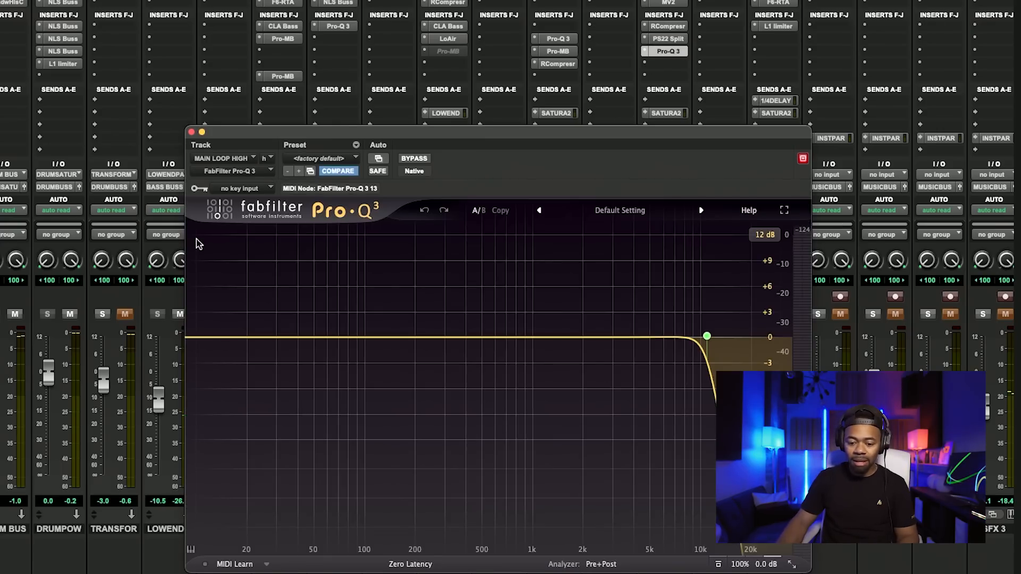
drag(294, 137, 124, 30)
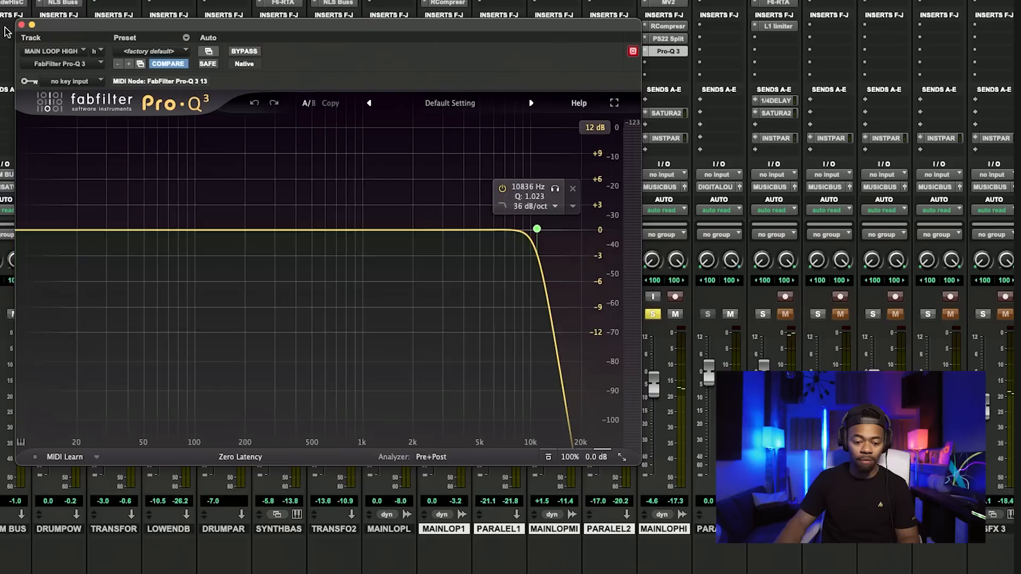
click(22, 26)
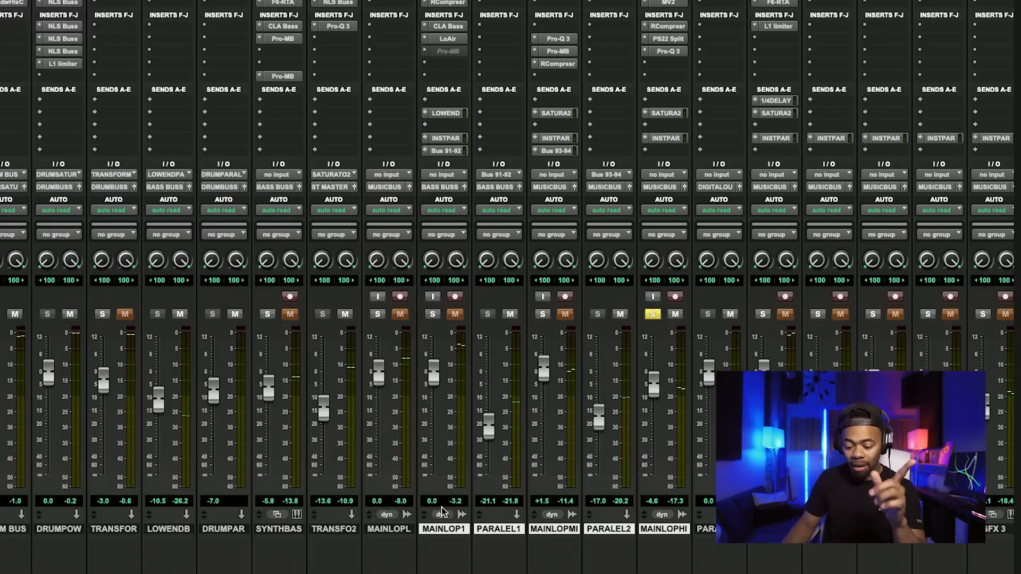
click(652, 315)
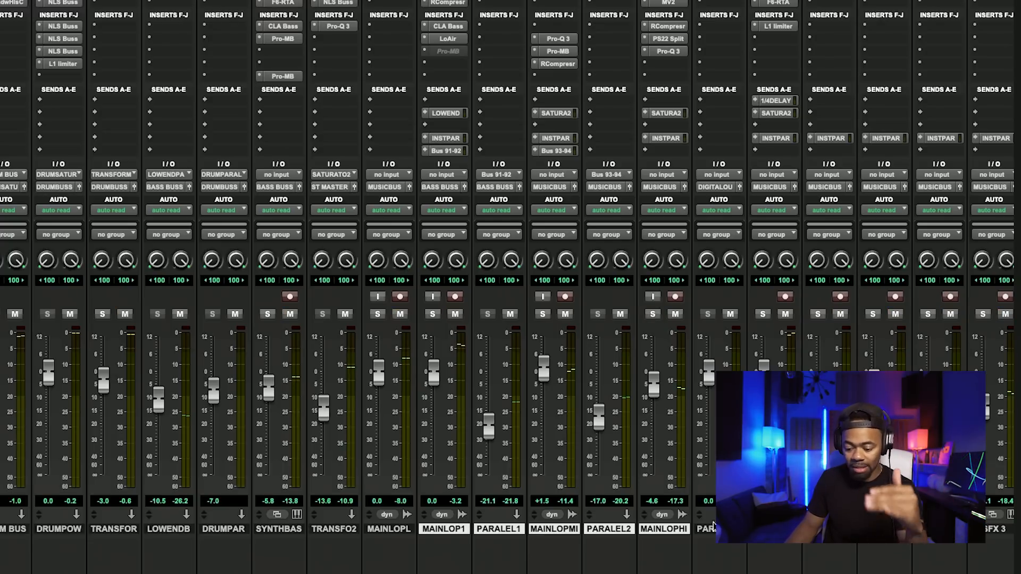
Identify the parallel tracks of the low, mid and high loops by selecting them in turn, ending on PARALEL1.
click(485, 529)
click(486, 529)
click(452, 529)
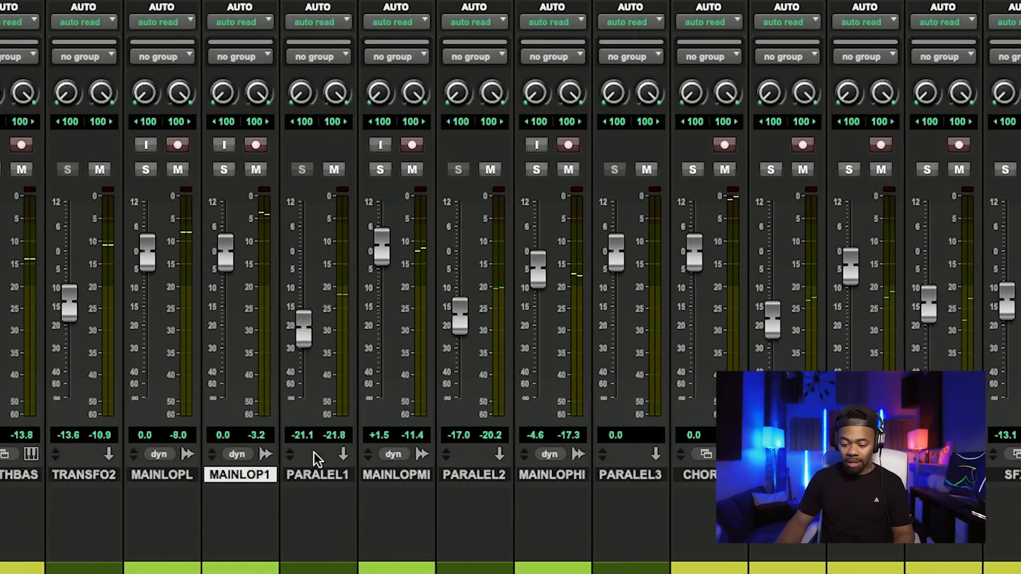
click(316, 475)
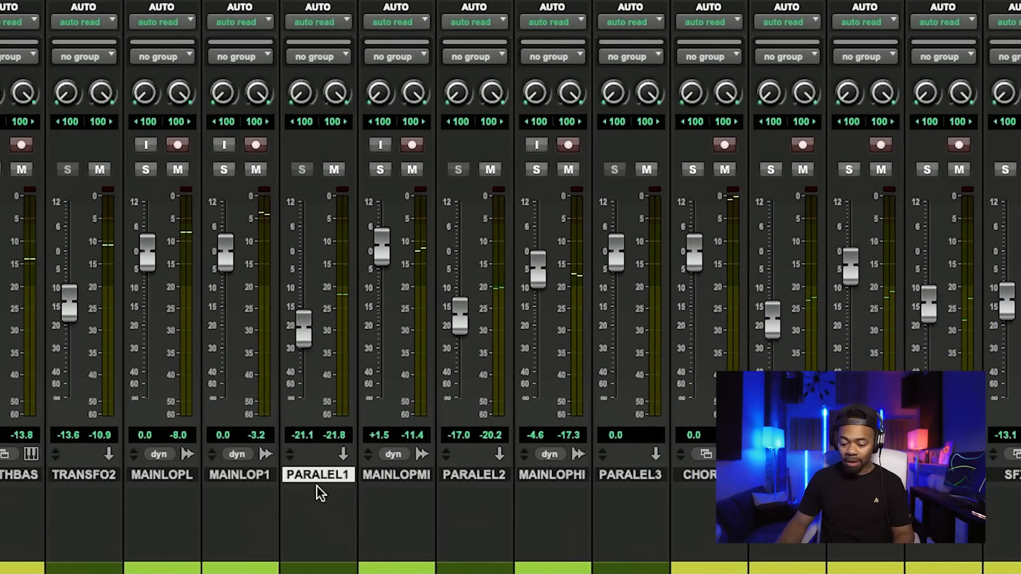
click(510, 477)
click(629, 475)
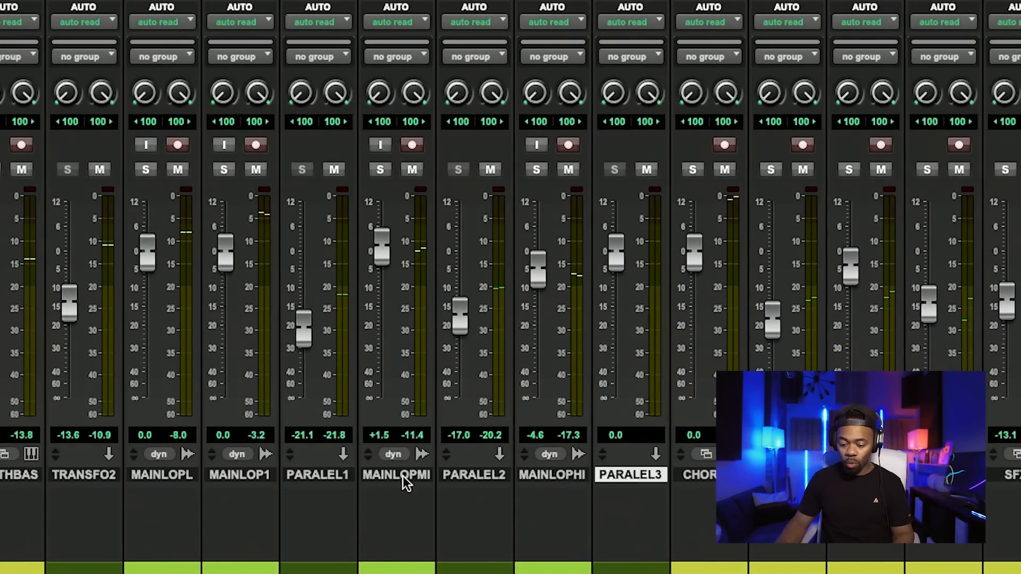
click(331, 473)
click(485, 473)
click(346, 473)
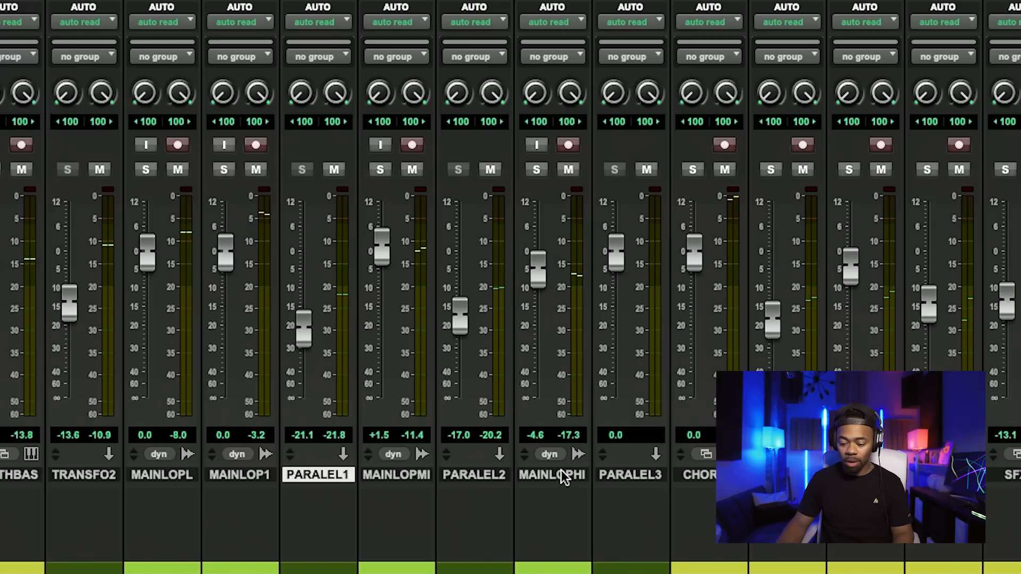
click(629, 474)
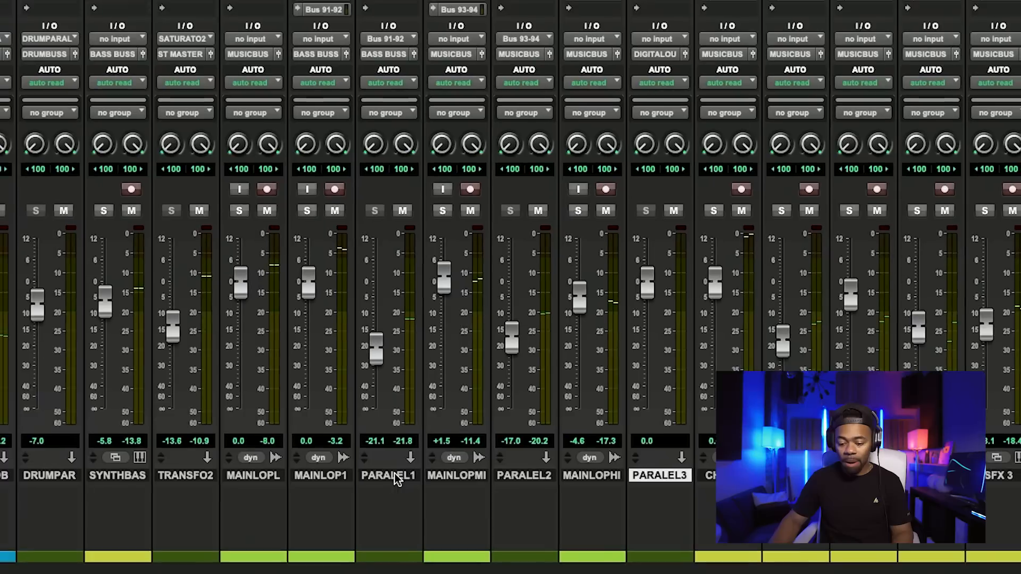
click(392, 475)
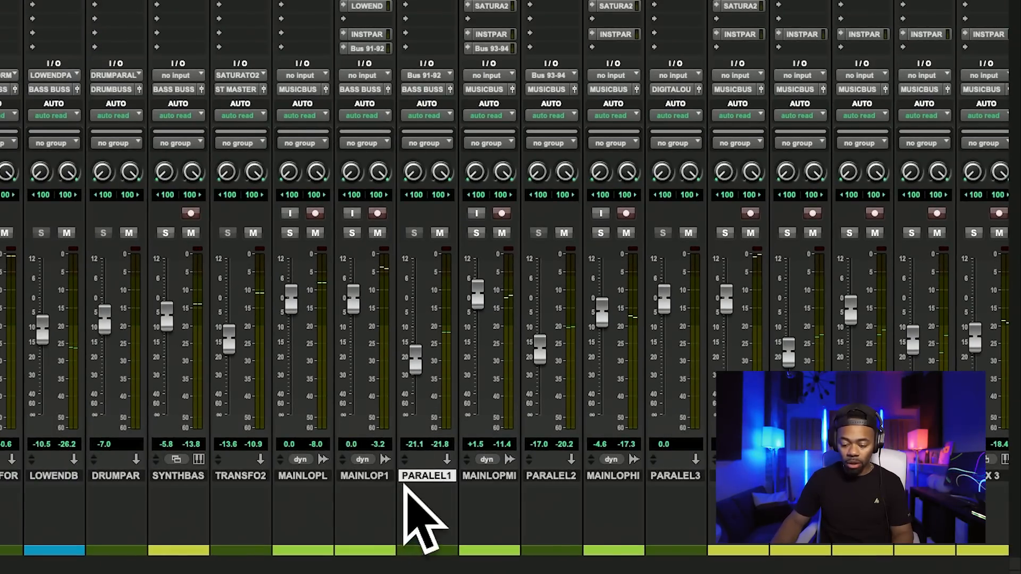
click(542, 482)
click(417, 481)
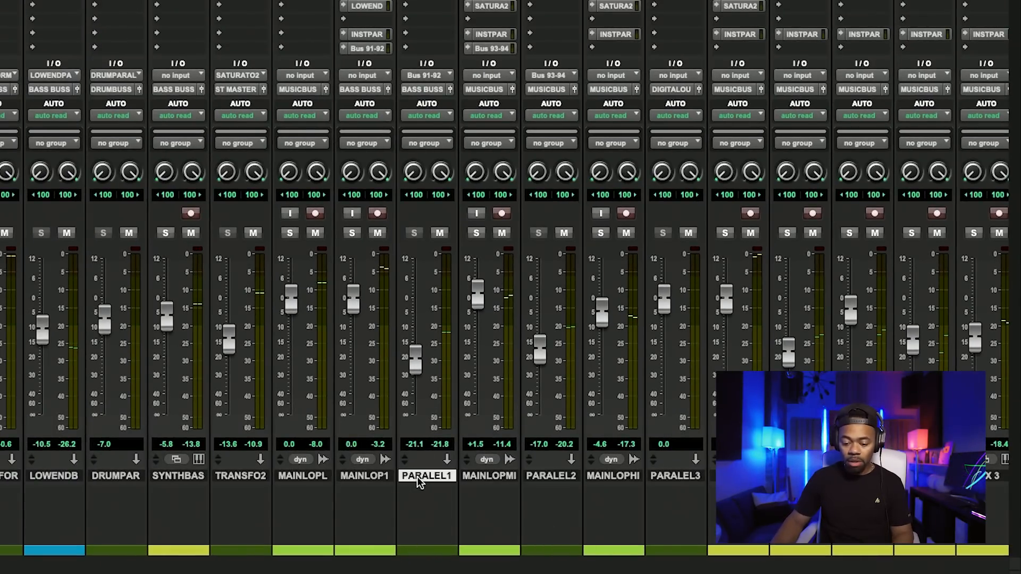
Solo MAINLOP1 and compare it with and without PARALEL1 soloed alongside it.
click(353, 234)
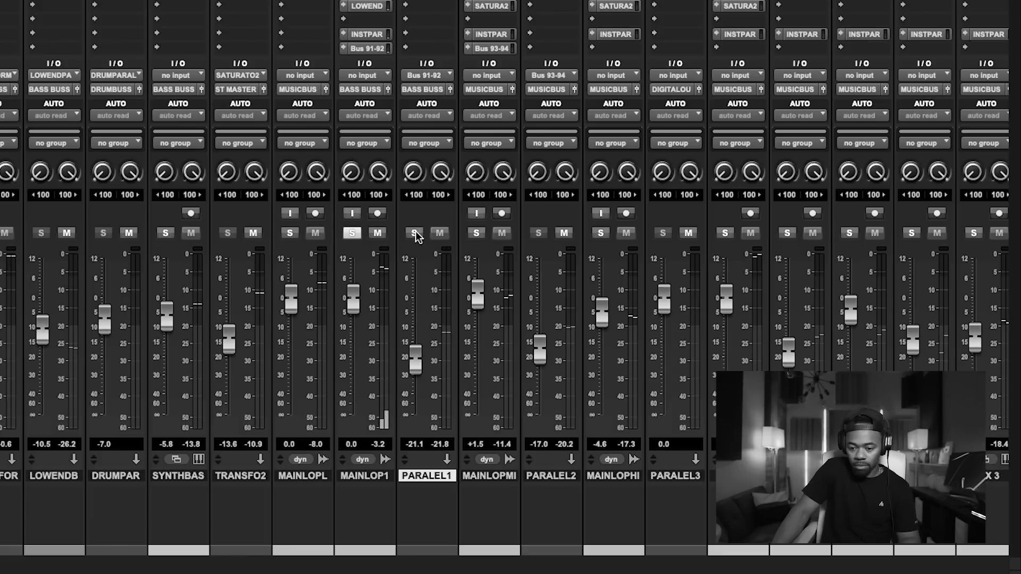
click(415, 233)
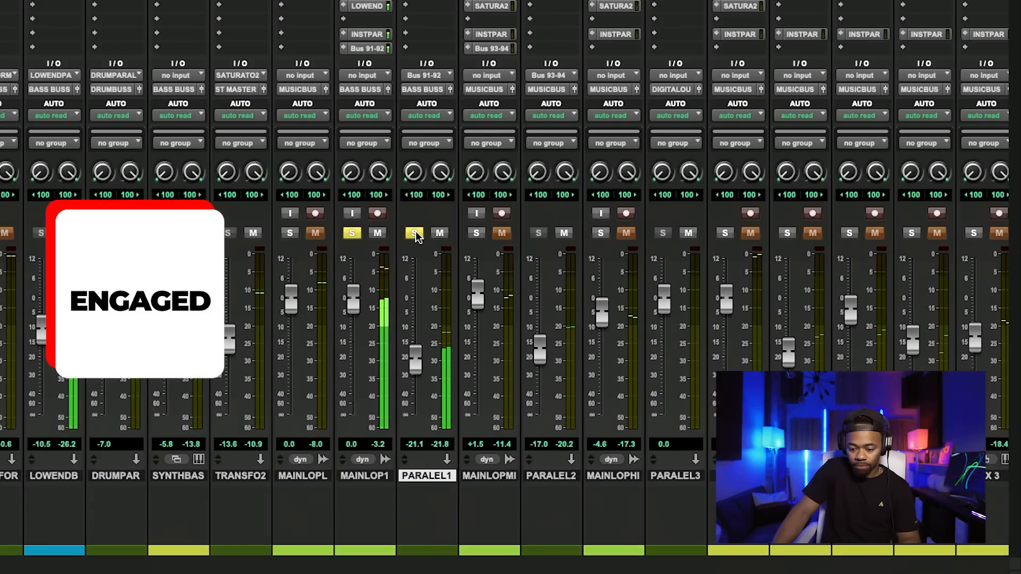
click(416, 233)
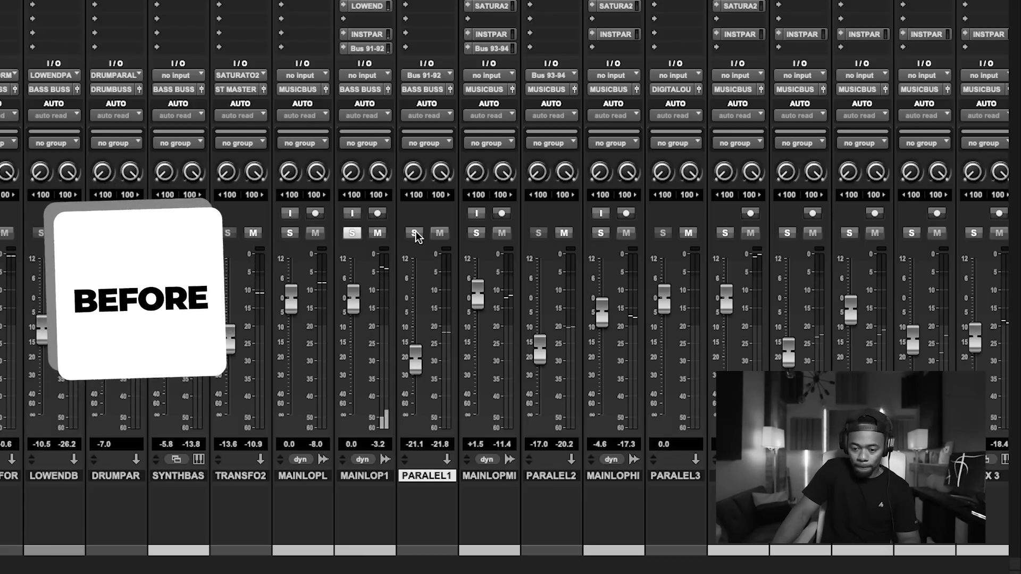
click(415, 234)
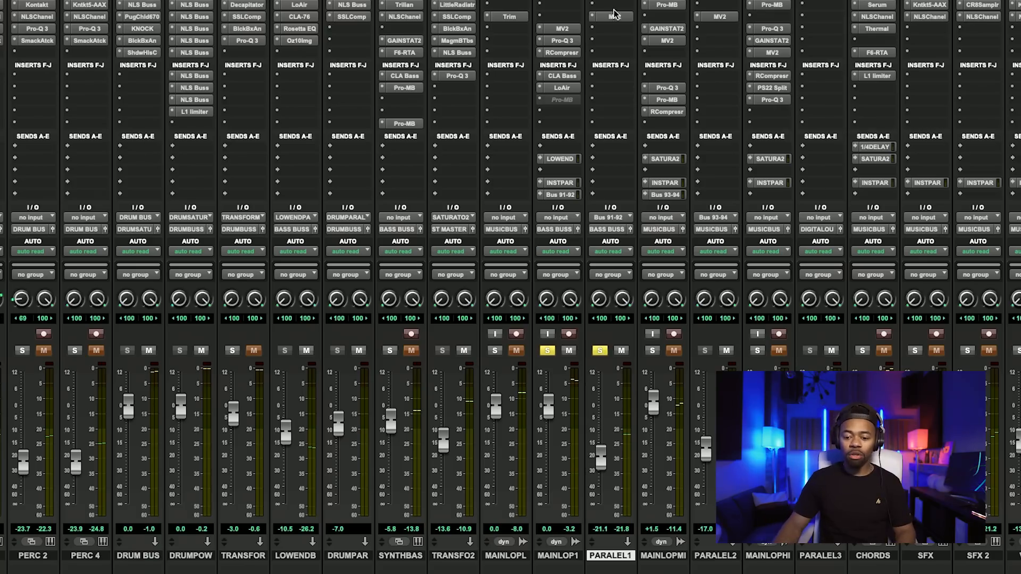
Inspect the MV2 settings on PARALEL1, and clear the solos on MAINLOP1 and PARALEL1.
click(614, 16)
drag(339, 92, 519, 143)
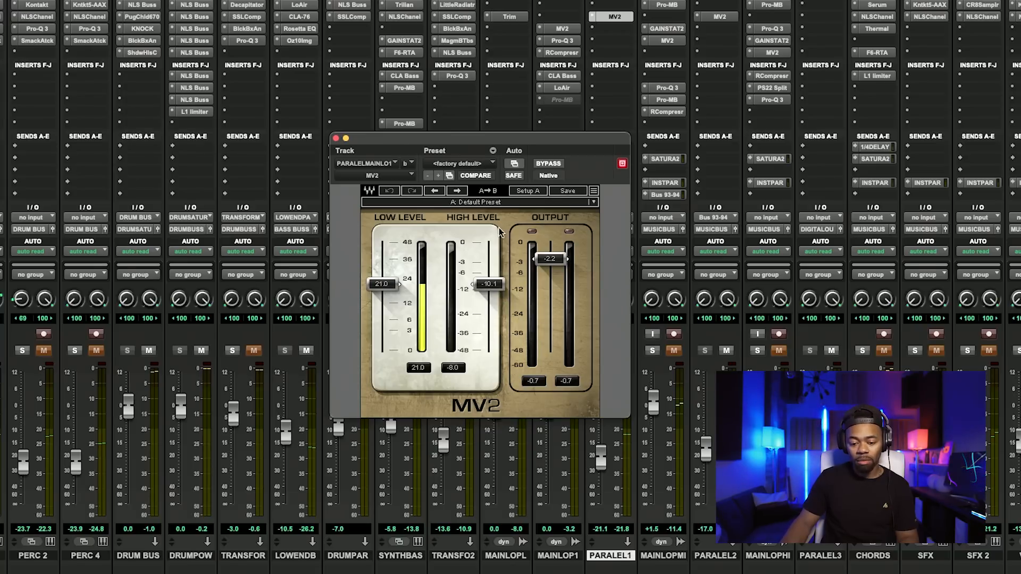
click(336, 139)
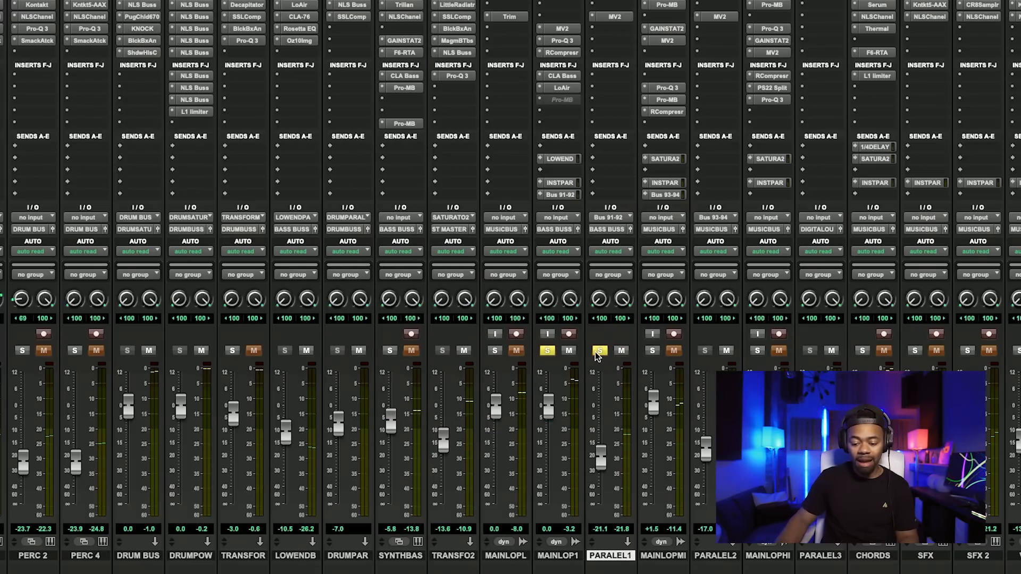
click(548, 351)
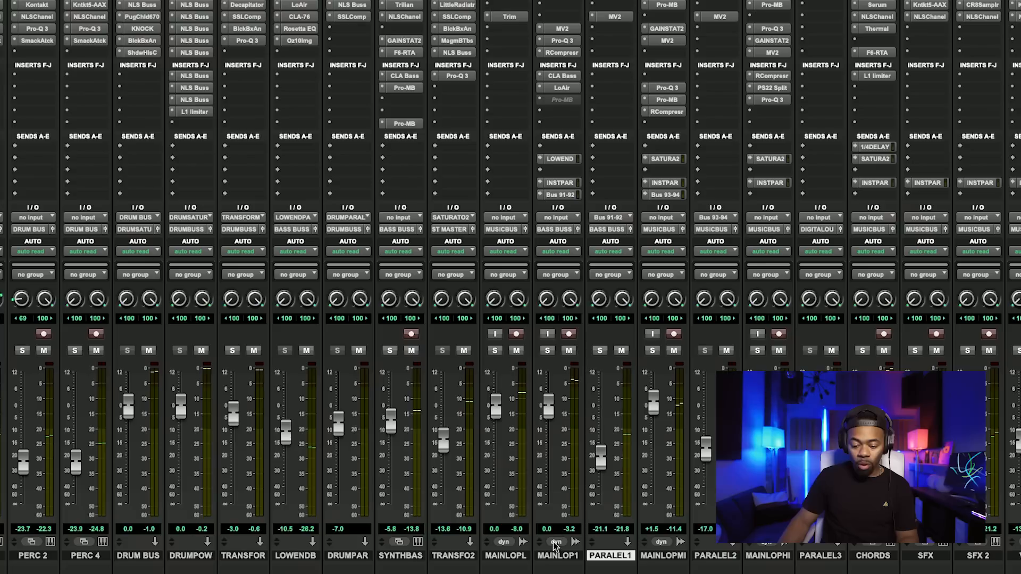
Identify the split loop and parallel tracks by selecting them individually, ending with the whole range from MAINLOP1 to PARALEL3 selected.
click(542, 556)
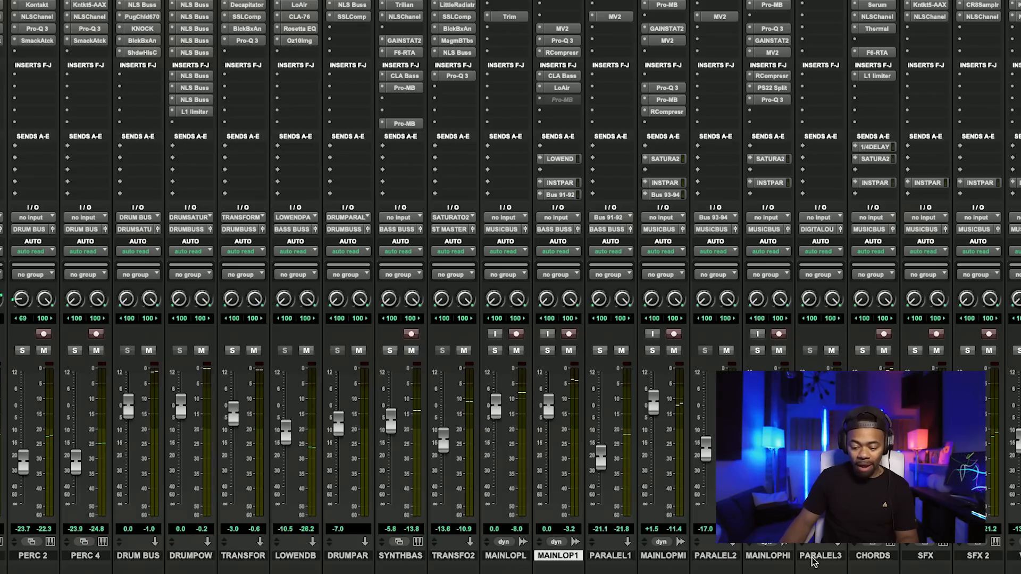
click(608, 556)
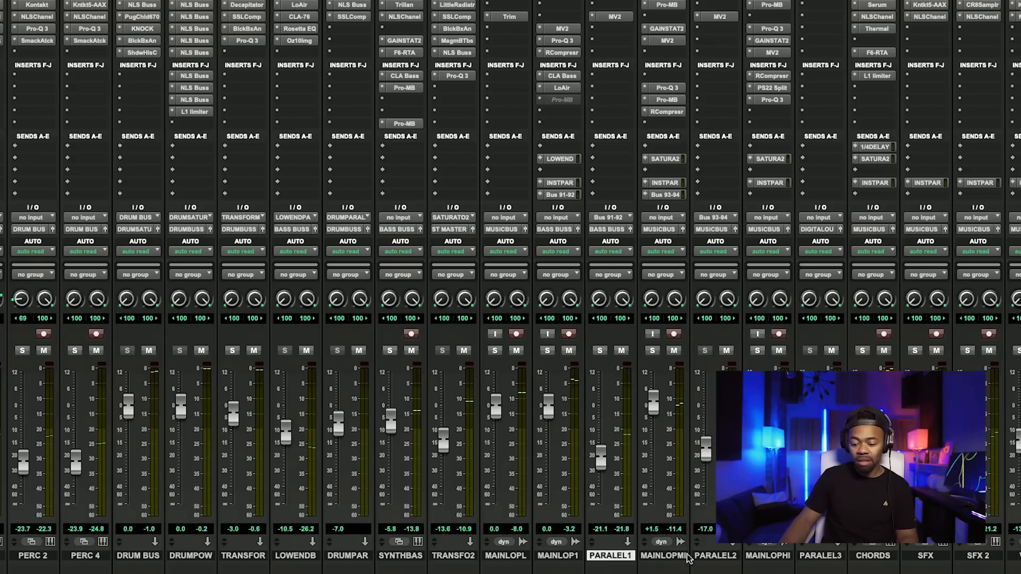
click(716, 557)
click(832, 556)
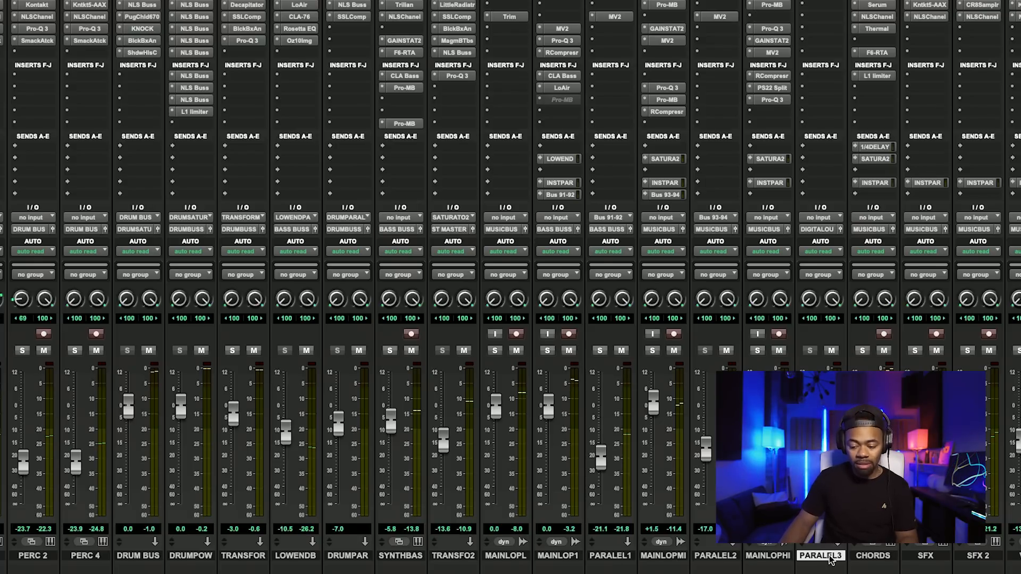
click(559, 557)
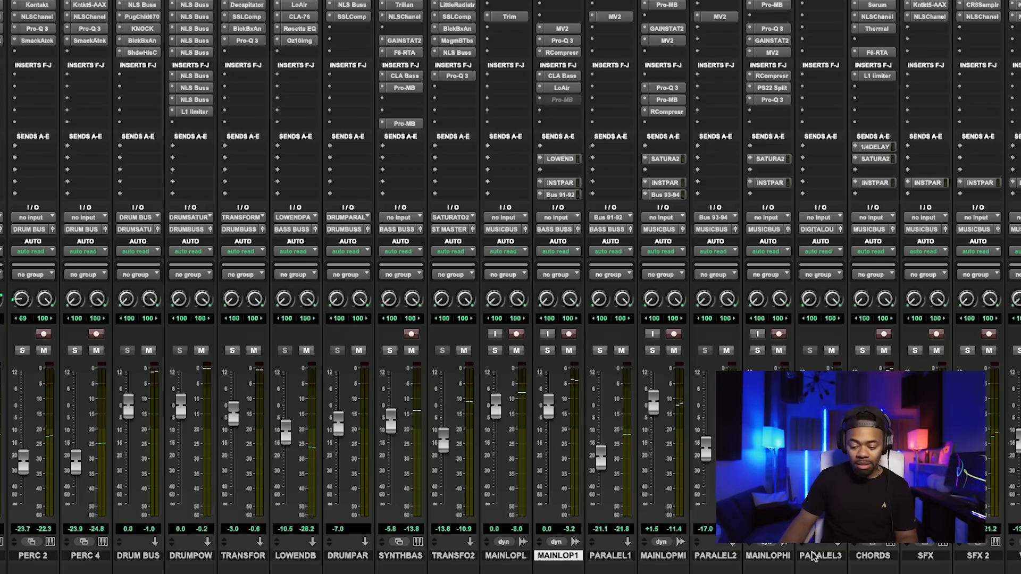
shift+click(818, 557)
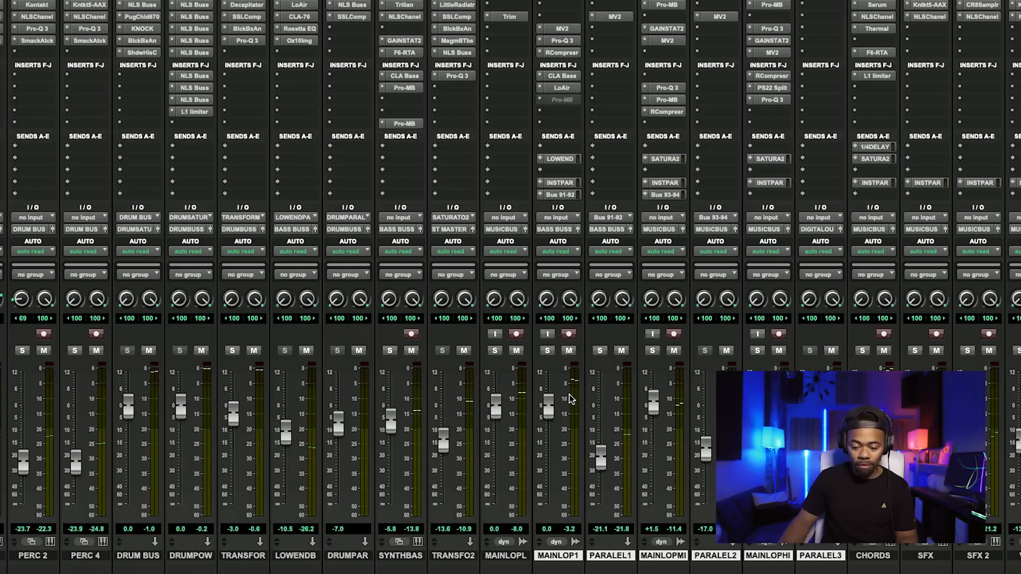
Select the original MAINLOPL, reselect the range from MAINLOP1 to PARALEL3, and briefly toggle that range's solo.
click(507, 556)
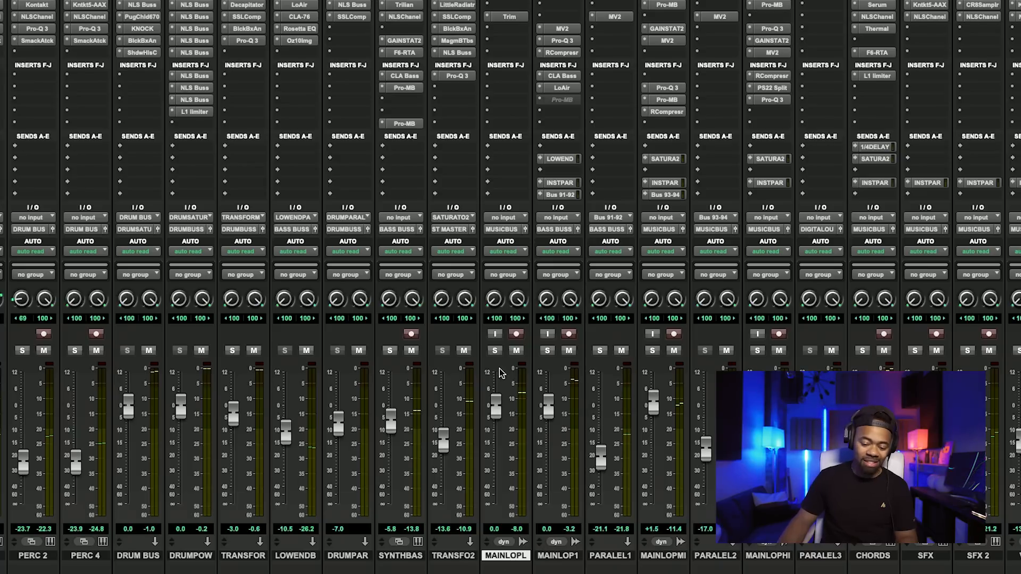
click(553, 555)
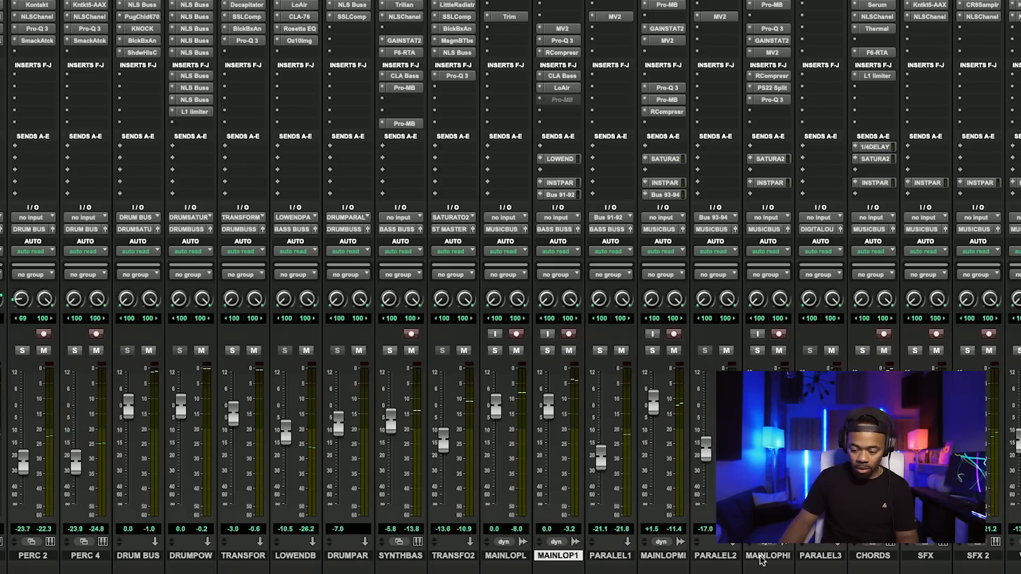
shift+click(812, 556)
click(547, 351)
click(547, 350)
Compare the original loop with the processed version by playing MAINLOPL soloed, and the selected MAINLOP1 to PARALEL3 tracks soloed instead.
click(494, 351)
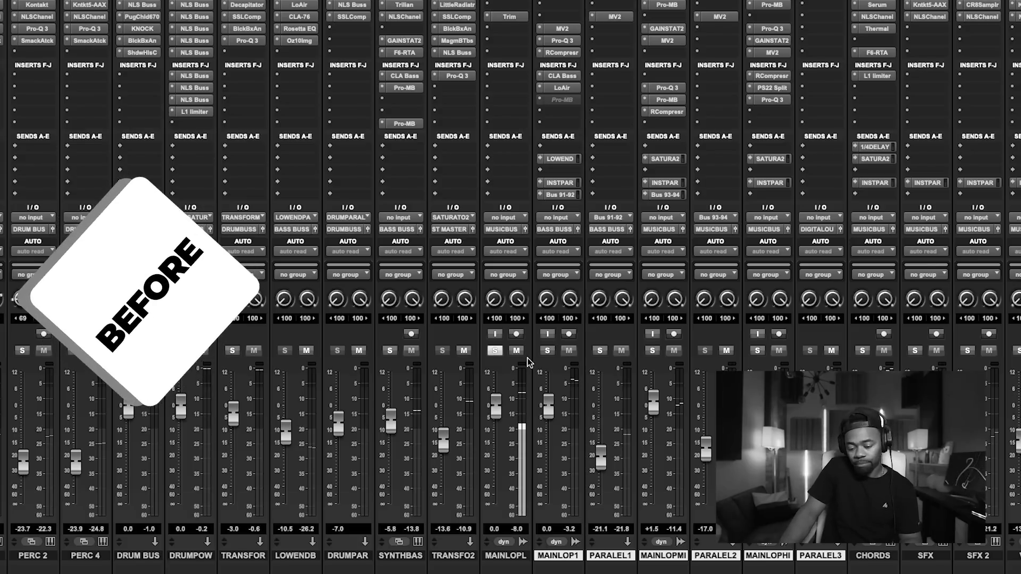
key(space)
click(499, 351)
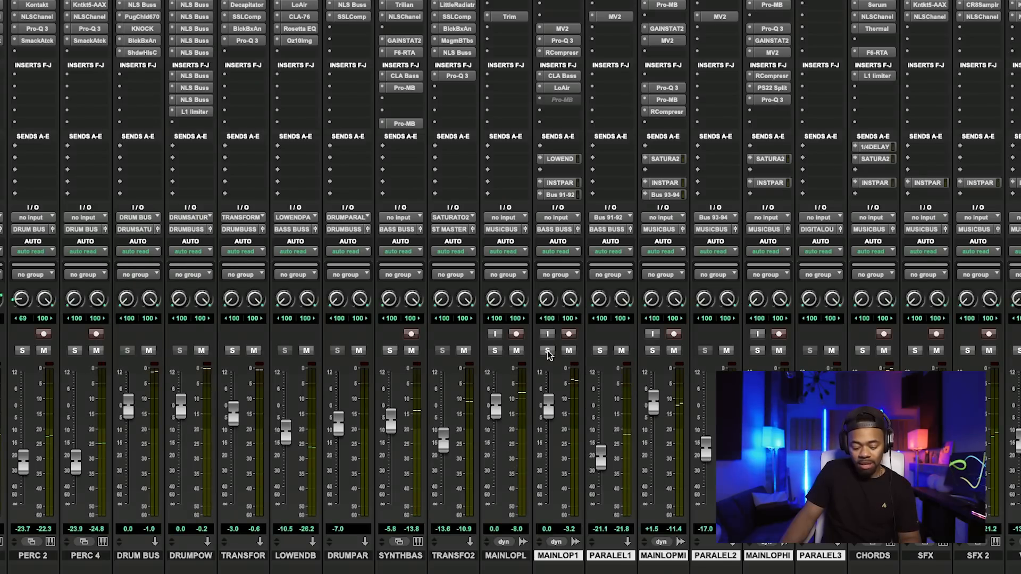
click(548, 351)
key(space)
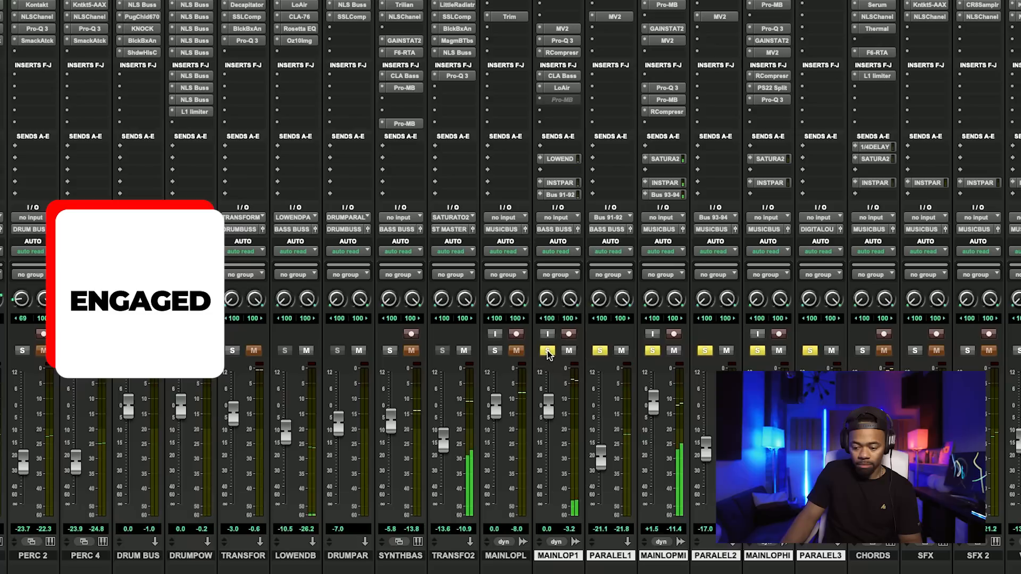